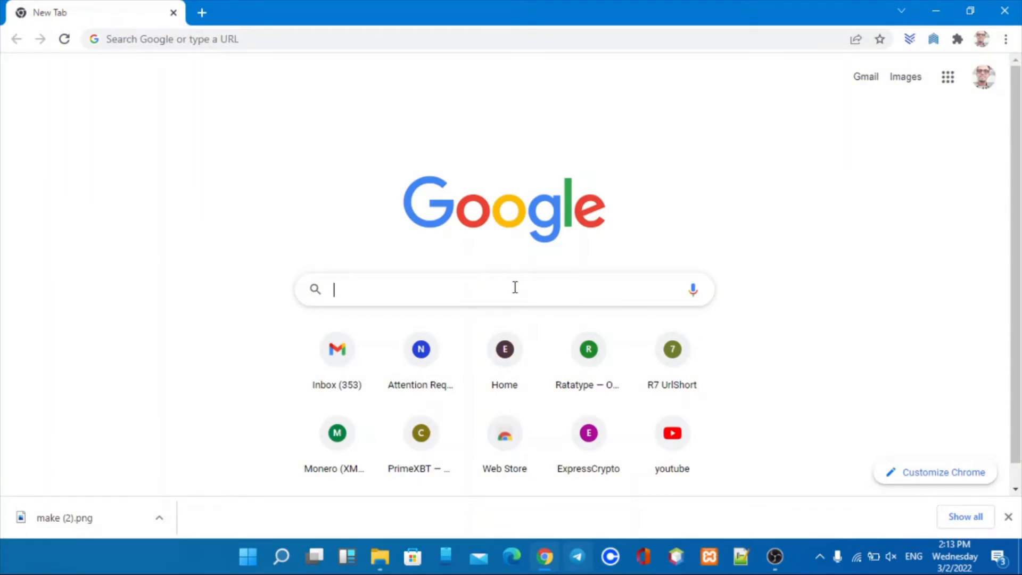
{"action": "left_click", "coordinate": [515, 289]}
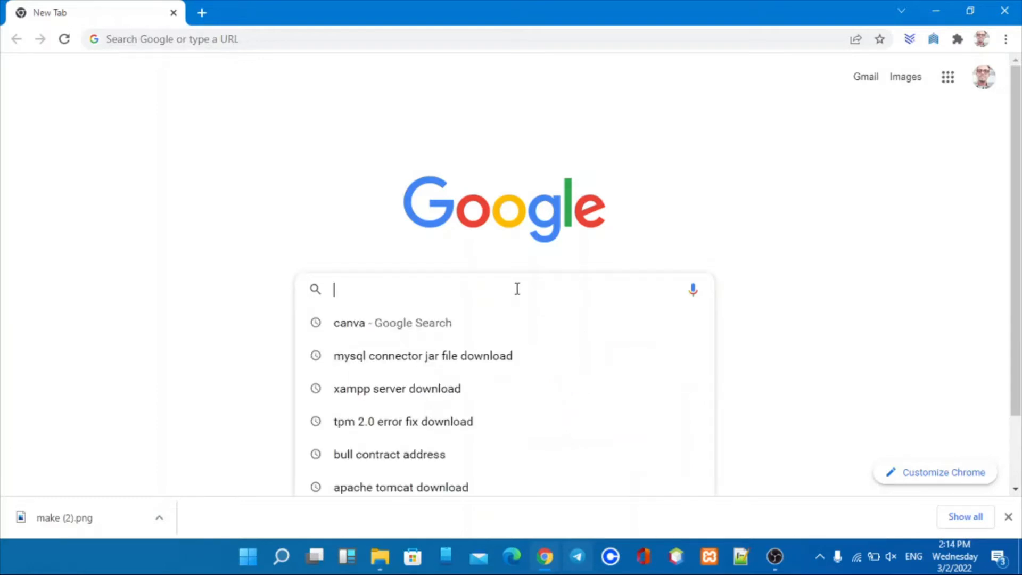
{"action": "left_click", "coordinate": [274, 295]}
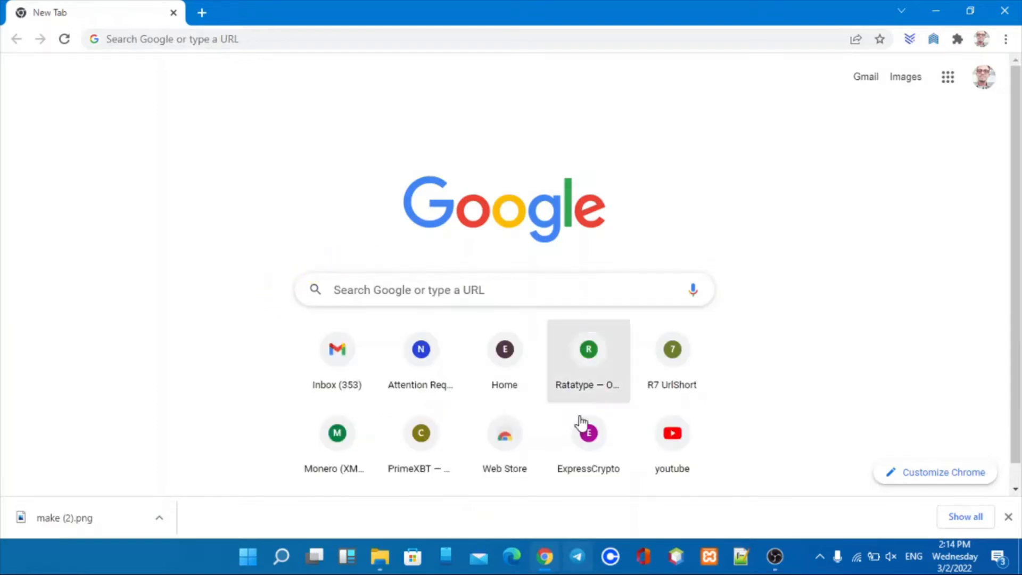
Step: Switch to the This PC window in File Explorer and try to open USB Drive (F:)
{"action": "left_click", "coordinate": [382, 559]}
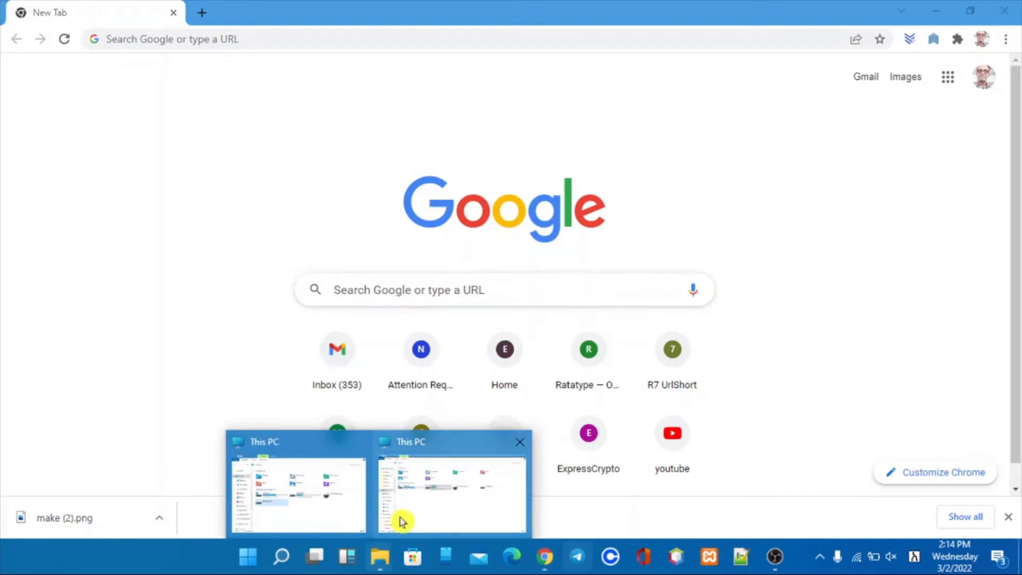
{"action": "left_click", "coordinate": [420, 497]}
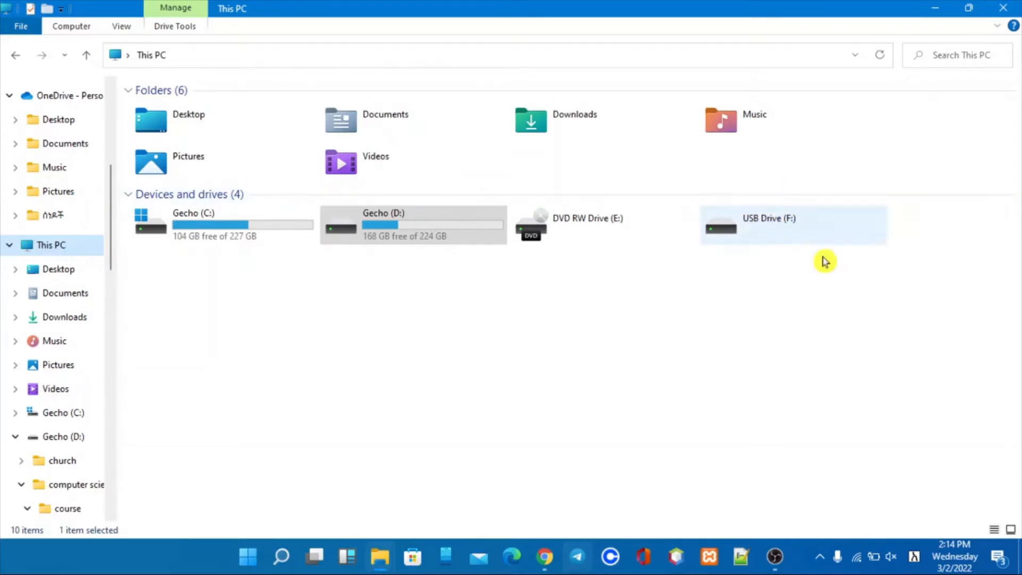
{"action": "left_click", "coordinate": [764, 232]}
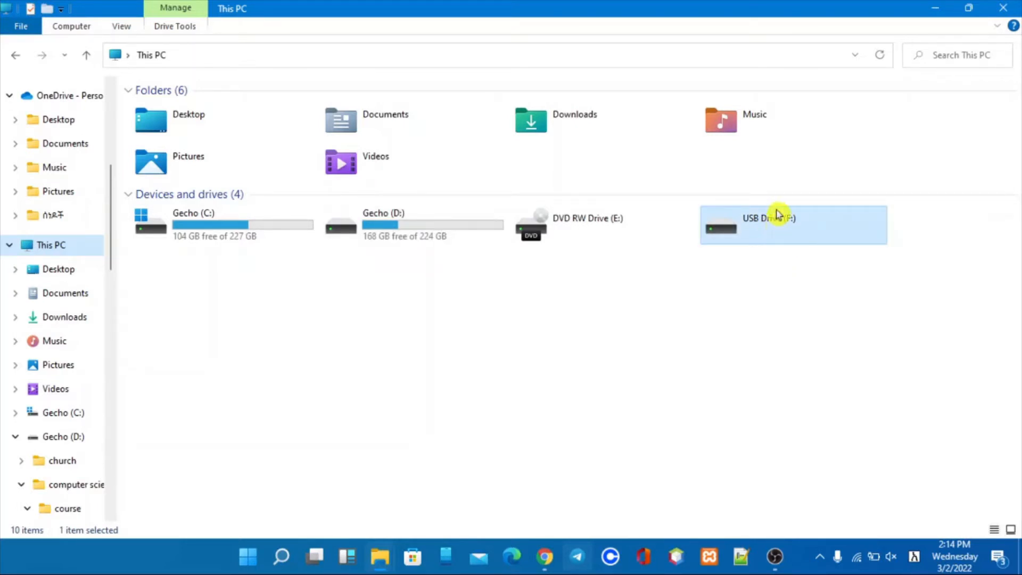
{"action": "right_click", "coordinate": [790, 228]}
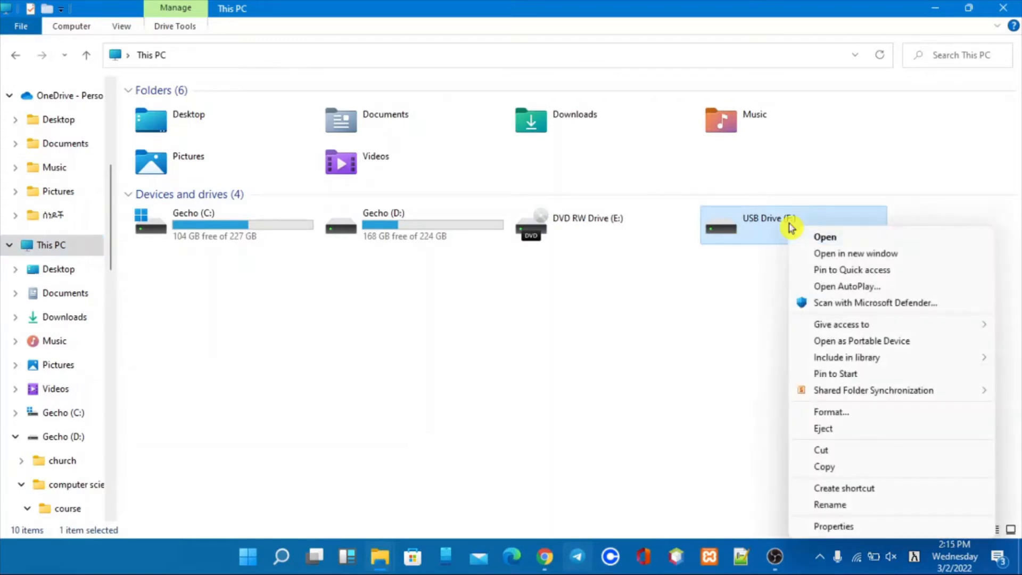
{"action": "left_click", "coordinate": [822, 240]}
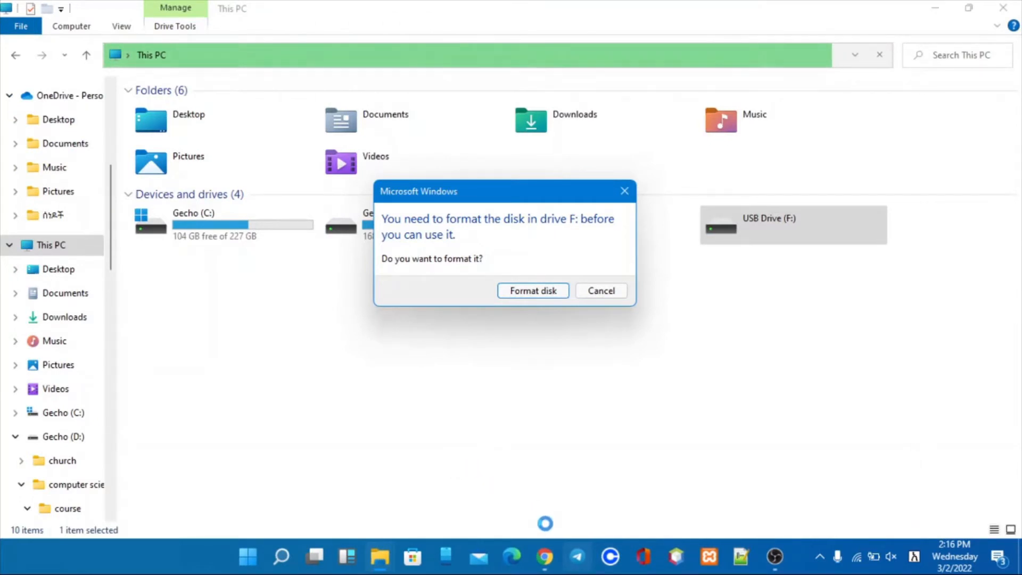
Step: Switch back to Chrome and search Google for "findandmount"
{"action": "left_click", "coordinate": [544, 556]}
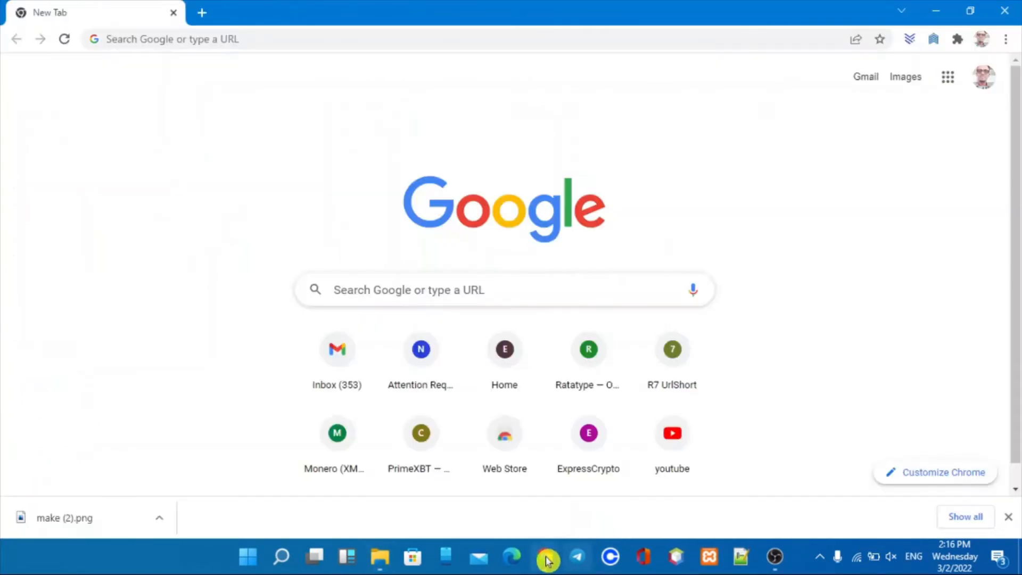
{"action": "left_click", "coordinate": [413, 285]}
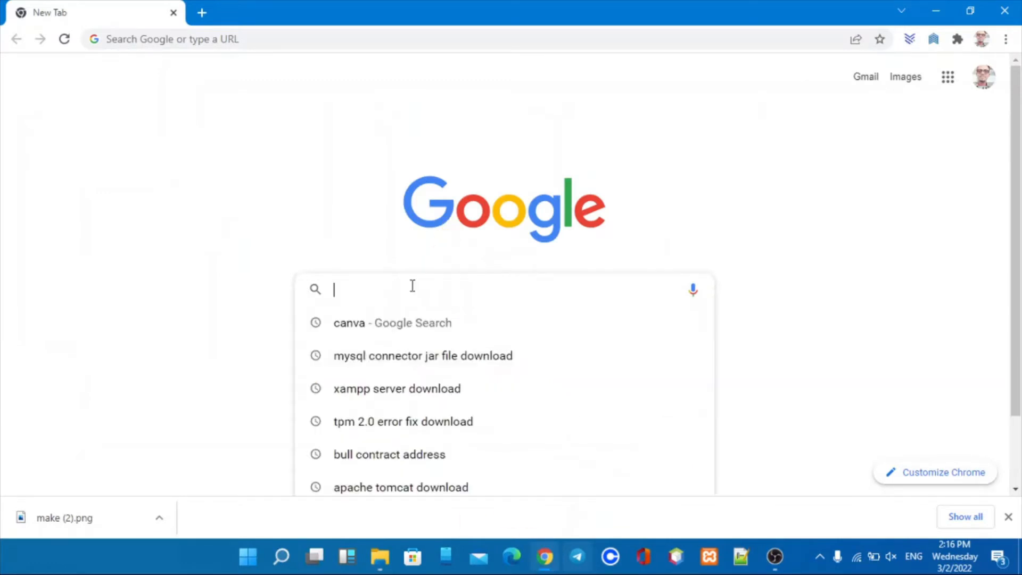
{"action": "type", "text": "s"}
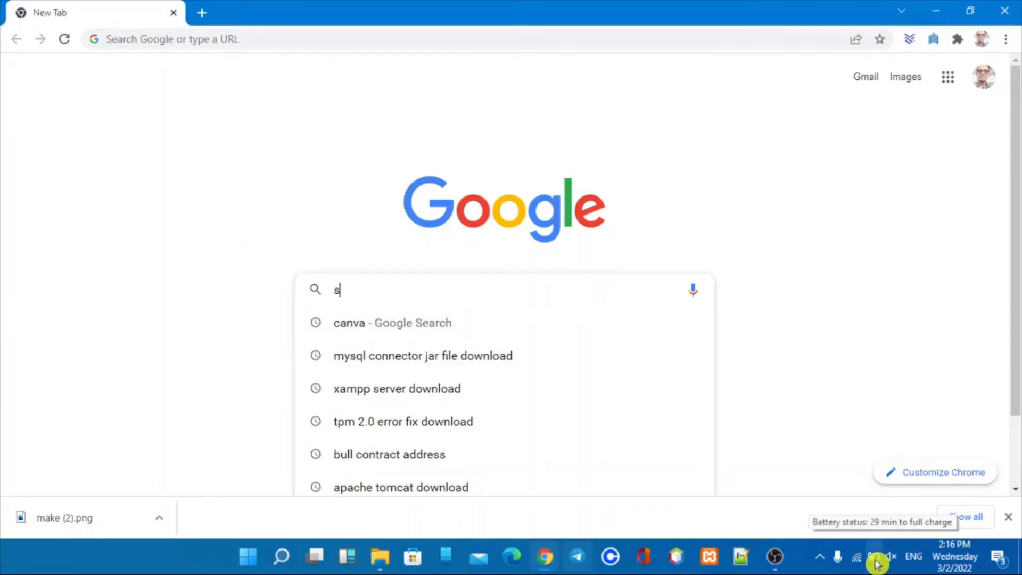
{"action": "type", "text": "end"}
{"action": "key", "text": "BackSpace"}
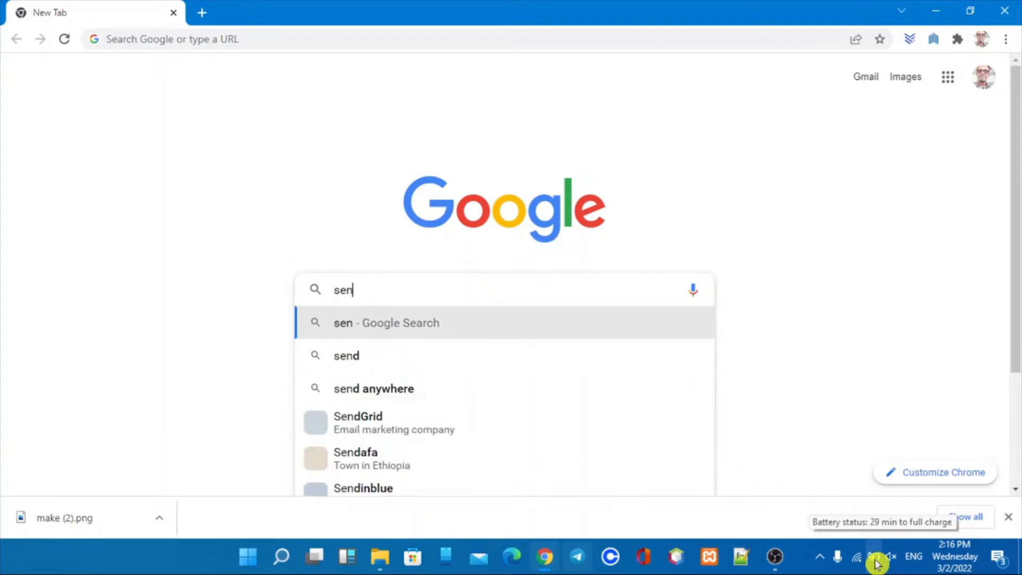
{"action": "key", "text": "BackSpace"}
{"action": "key", "text": "BackSpace"}
{"action": "key", "text": "BackSpace"}
{"action": "type", "text": "find"}
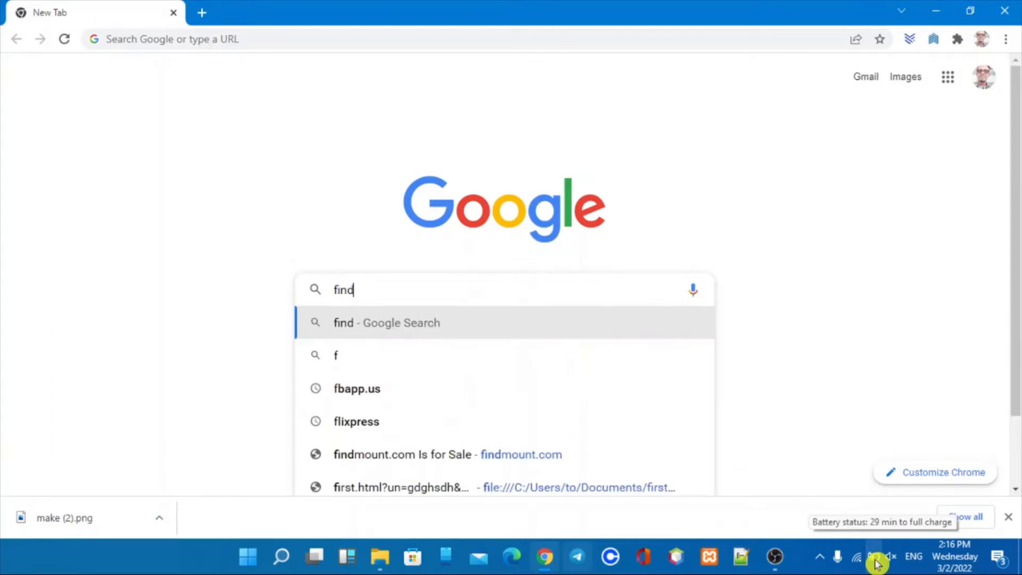
{"action": "type", "text": "andmo"}
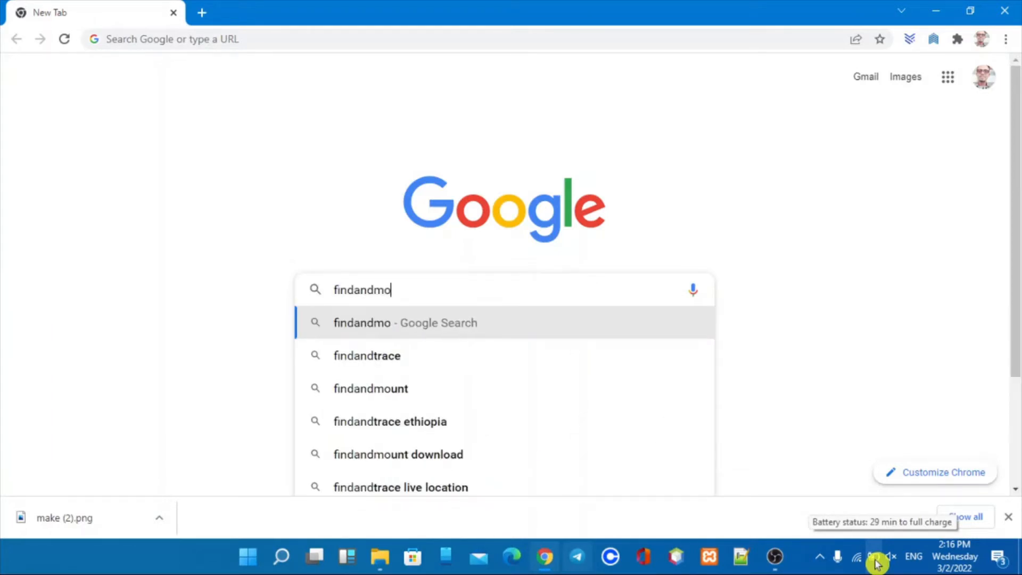
{"action": "type", "text": "use"}
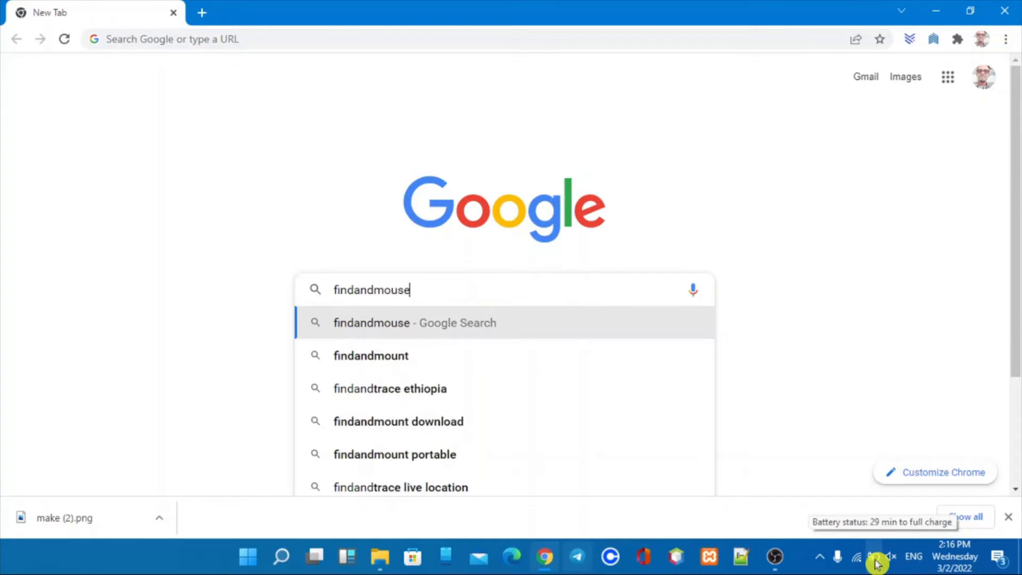
{"action": "key", "text": "BackSpace"}
{"action": "key", "text": "BackSpace"}
{"action": "key", "text": "BackSpace"}
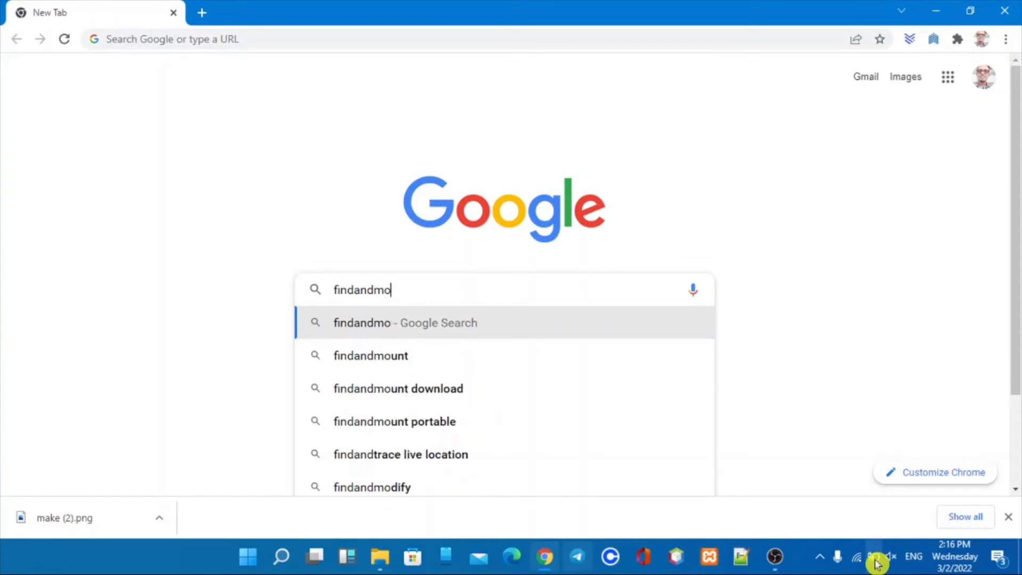
{"action": "type", "text": "unt"}
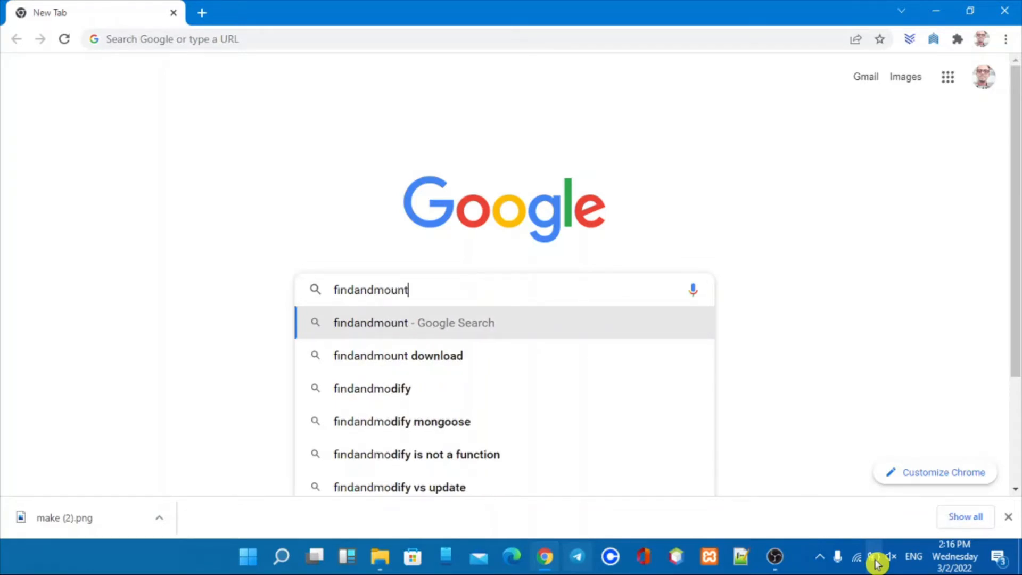
{"action": "key", "text": "Return"}
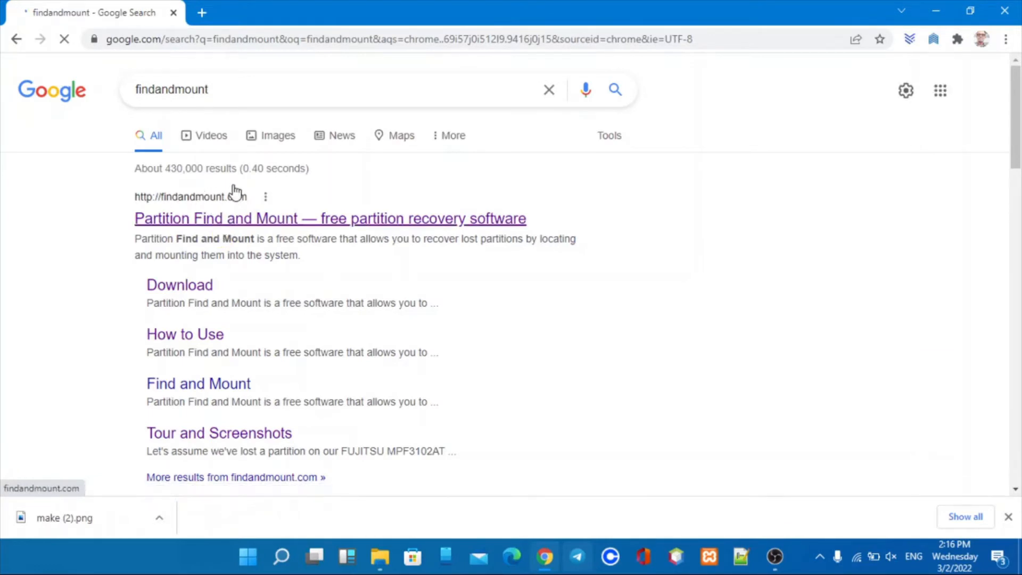
Step: Open the Partition Find and Mount website from the search results and go to its Find & Mount download page
{"action": "left_click", "coordinate": [221, 212]}
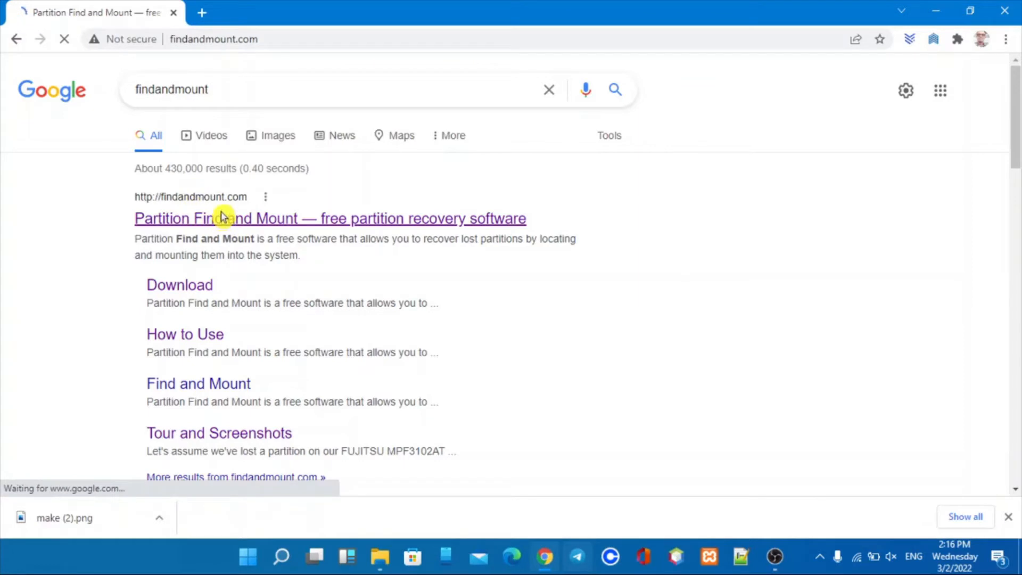
{"action": "left_click", "coordinate": [336, 316]}
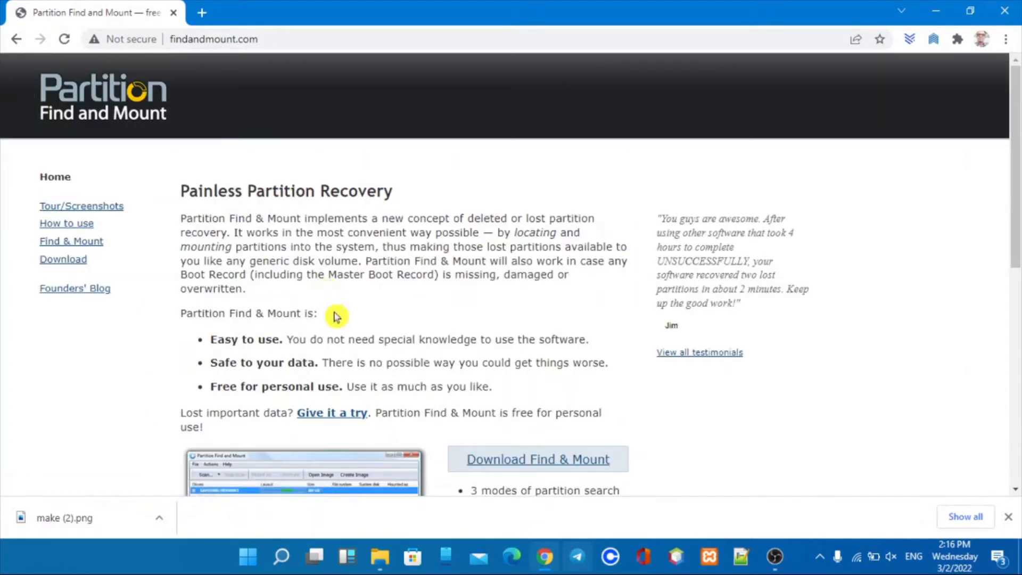
{"action": "scroll", "coordinate": [328, 308], "scroll_direction": "down", "scroll_amount": 2}
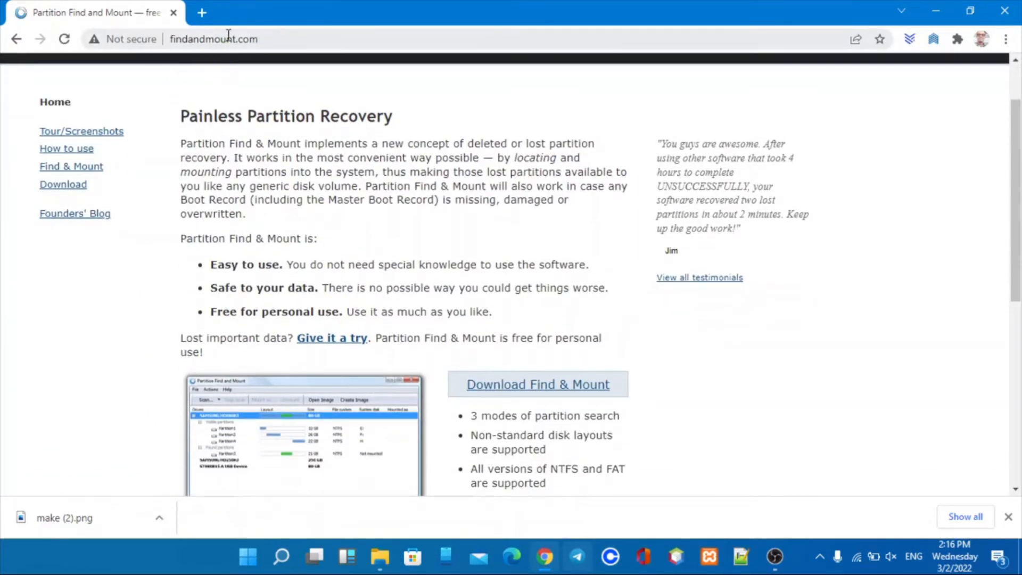
{"action": "scroll", "coordinate": [293, 240], "scroll_direction": "down", "scroll_amount": 2}
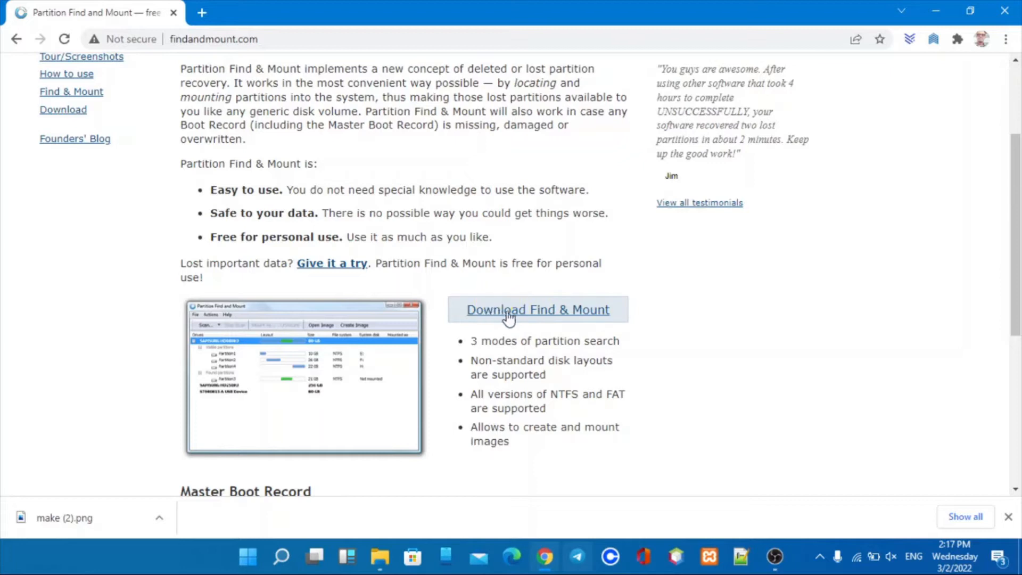
{"action": "left_click", "coordinate": [526, 317]}
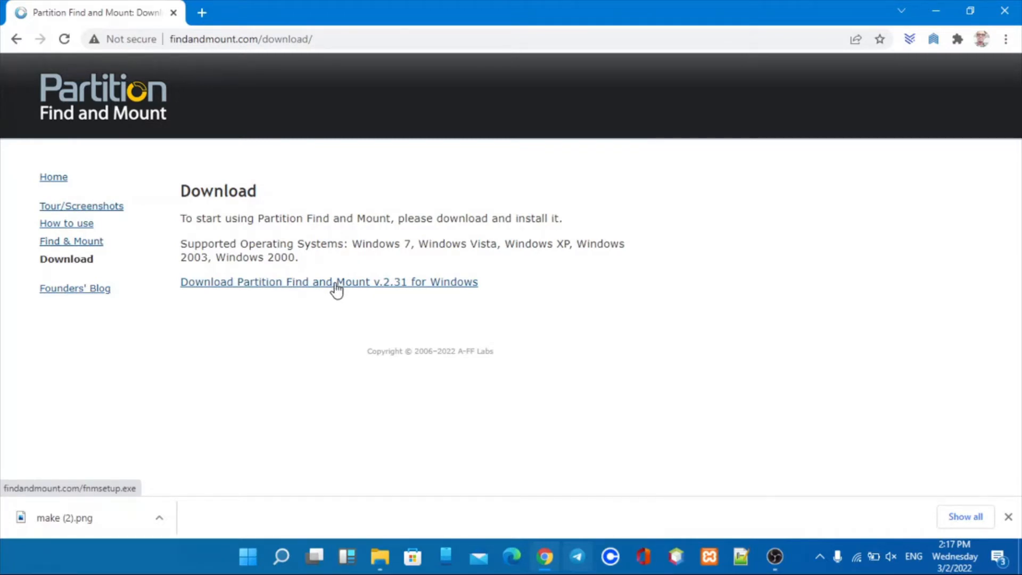
Step: Download Partition Find and Mount v.2.31 for Windows, choosing to reuse or resume the existing file, and open its containing folder
{"action": "left_click", "coordinate": [266, 281]}
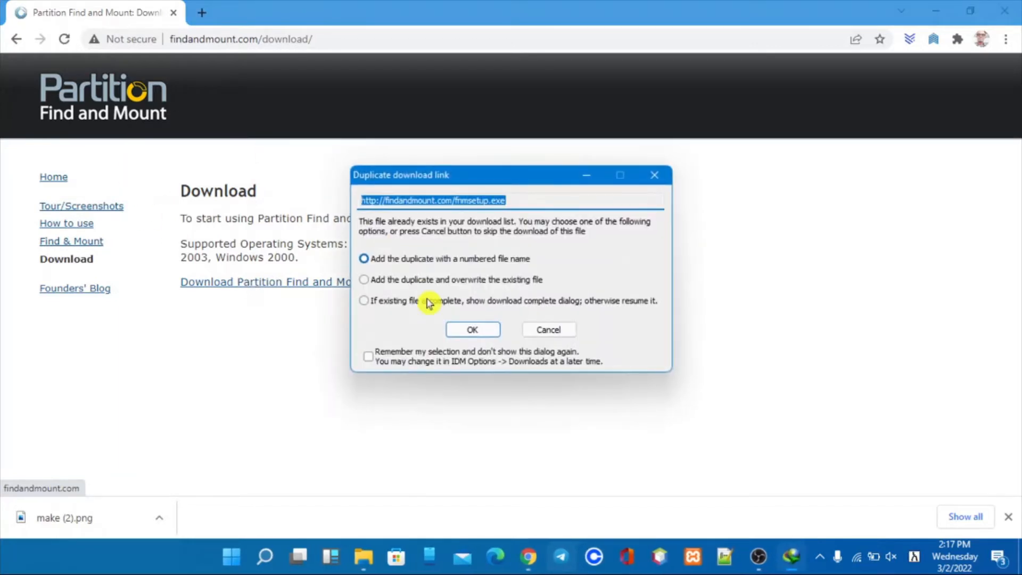
{"action": "left_click", "coordinate": [379, 302]}
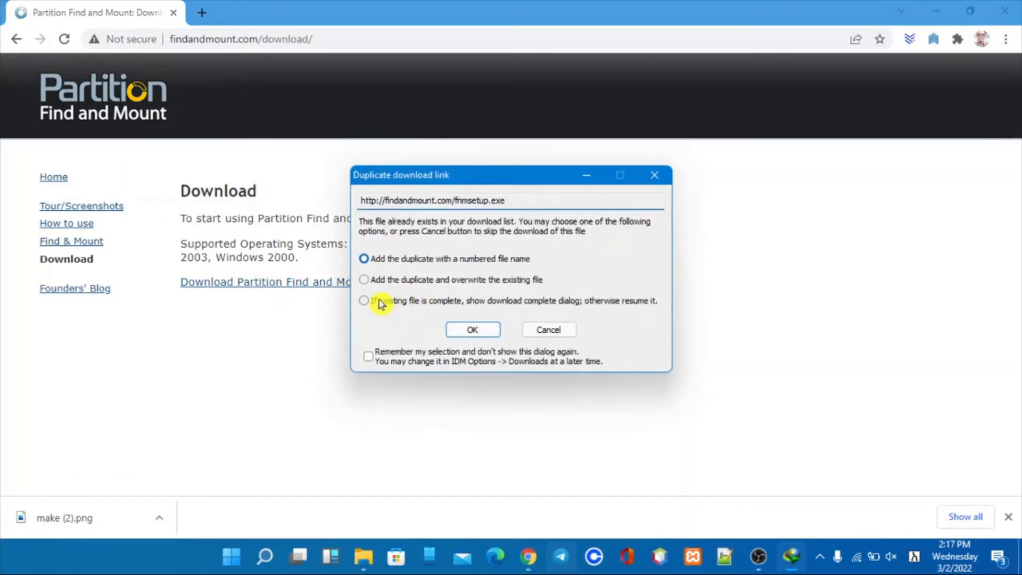
{"action": "left_click", "coordinate": [474, 330]}
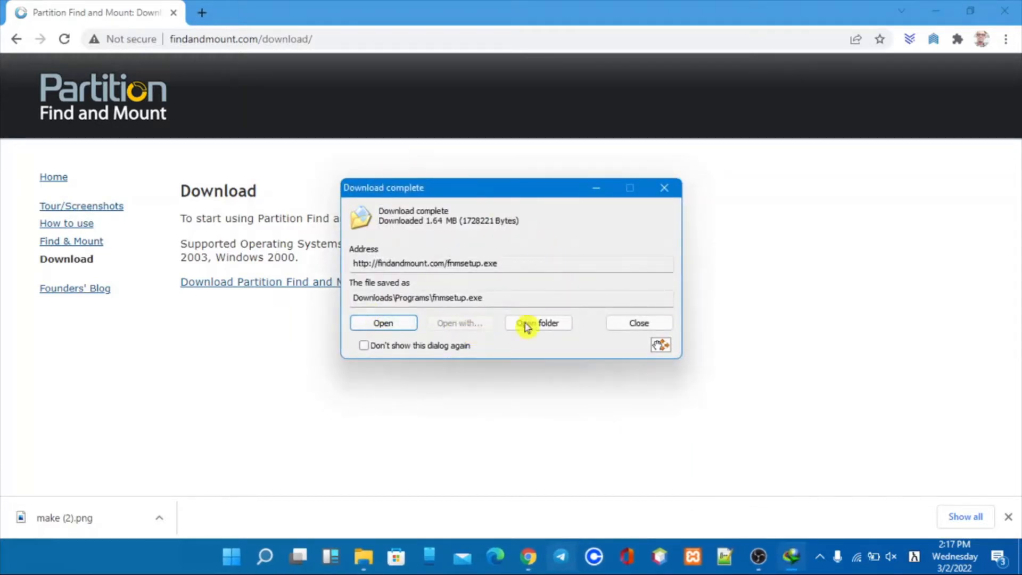
{"action": "left_click", "coordinate": [541, 324]}
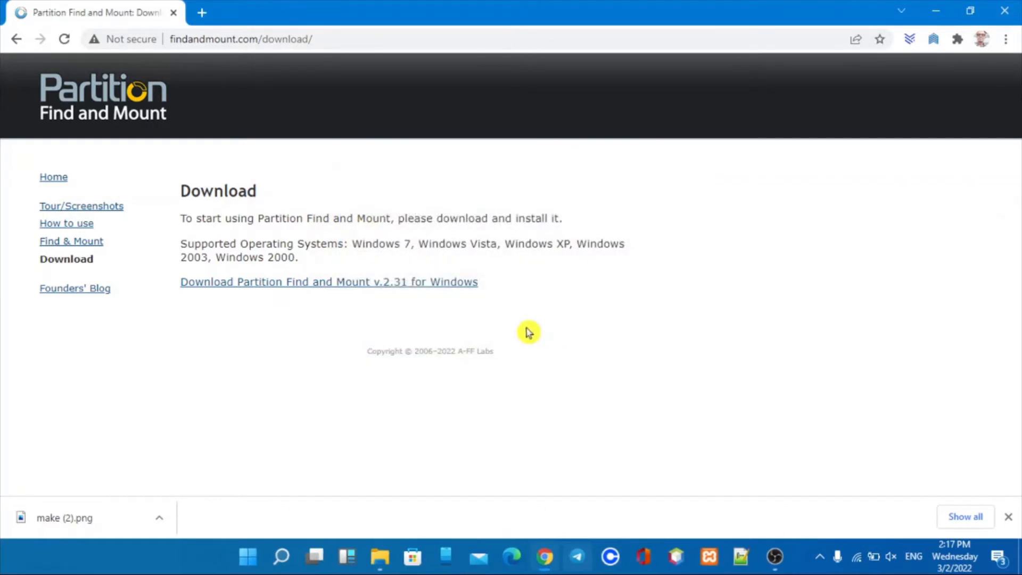
{"action": "left_click", "coordinate": [468, 346]}
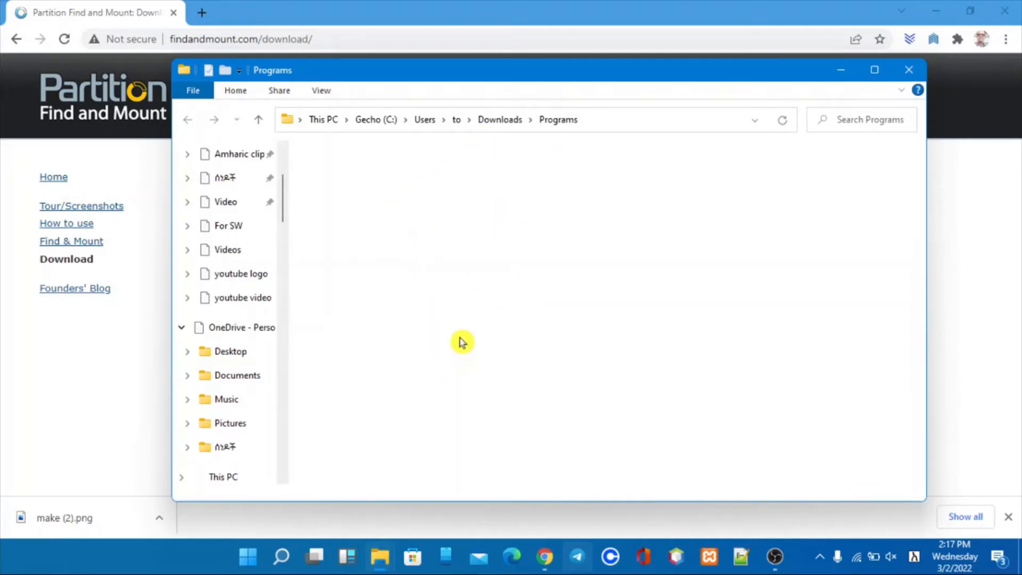
Step: Run the fnmsetup installer from the Programs download folder and bring its setup wizard to the front
{"action": "scroll", "coordinate": [436, 436], "scroll_direction": "down", "scroll_amount": 1}
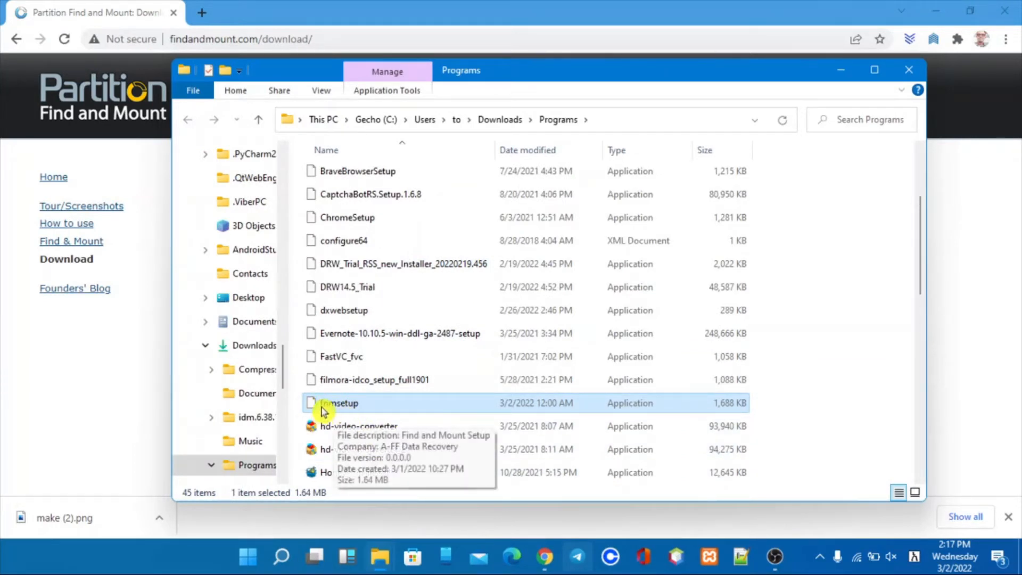
{"action": "double_click", "coordinate": [352, 403]}
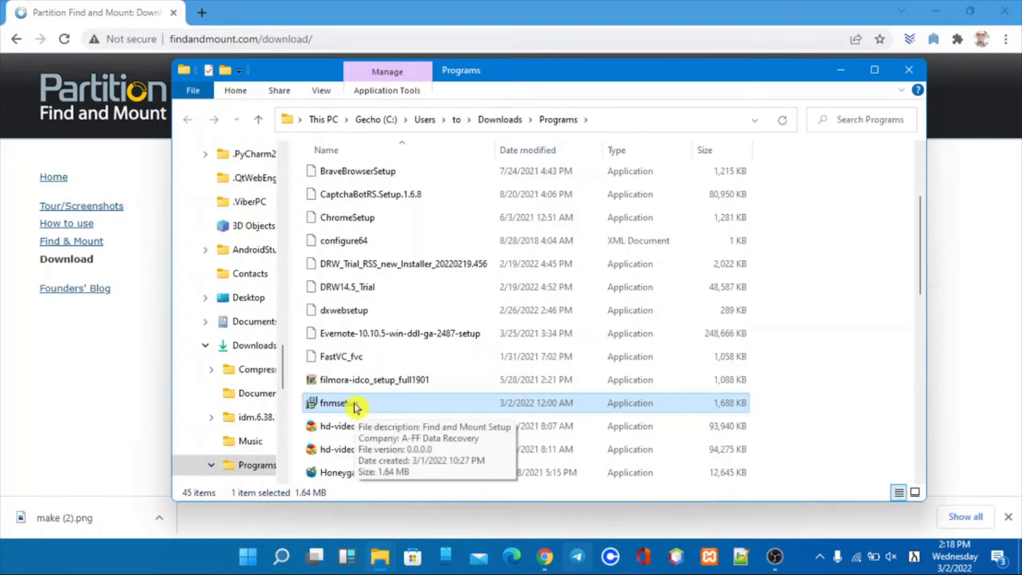
{"action": "double_click", "coordinate": [354, 404]}
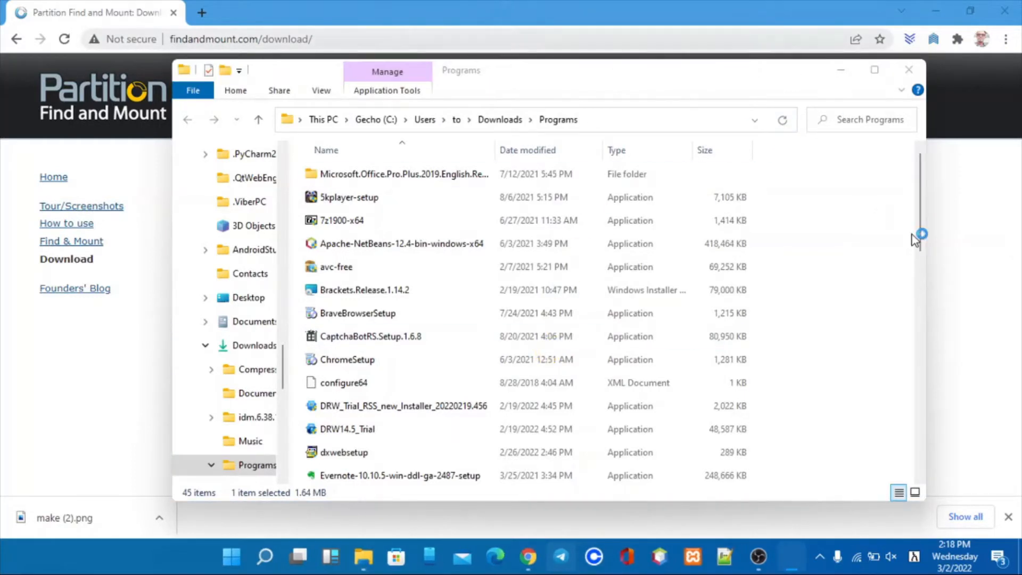
{"action": "left_click", "coordinate": [970, 256]}
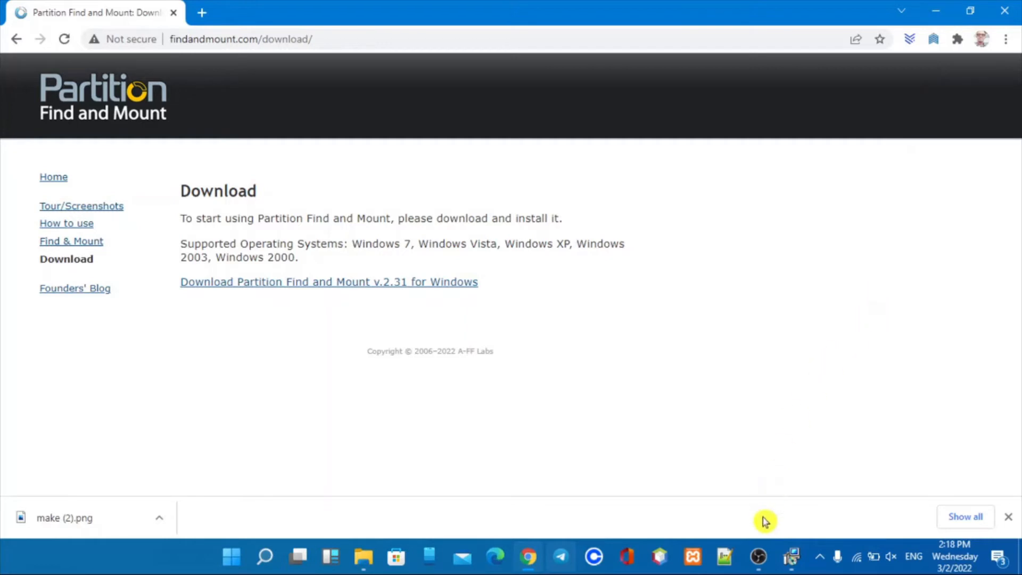
{"action": "left_click", "coordinate": [794, 558]}
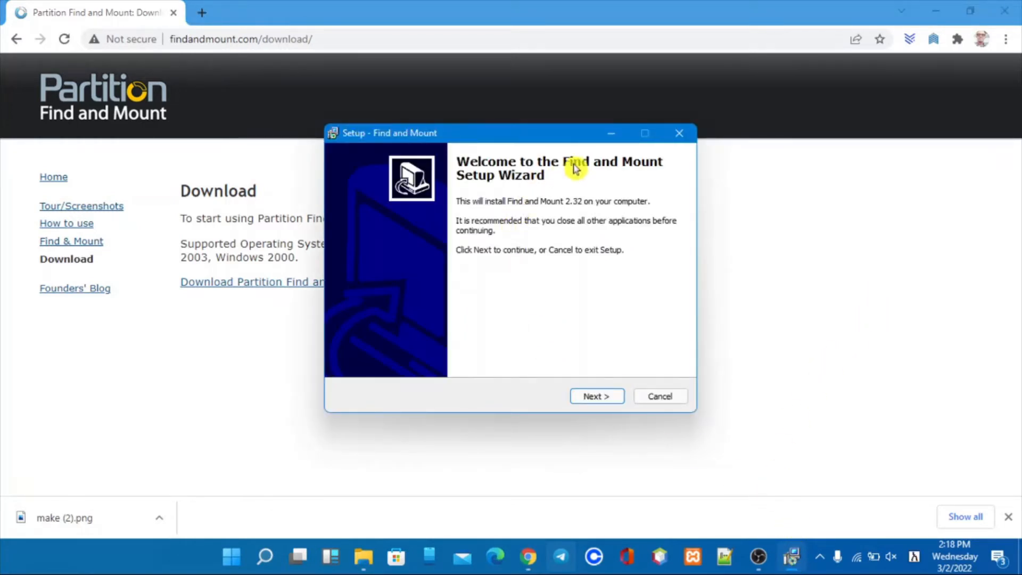
{"action": "left_click", "coordinate": [595, 396]}
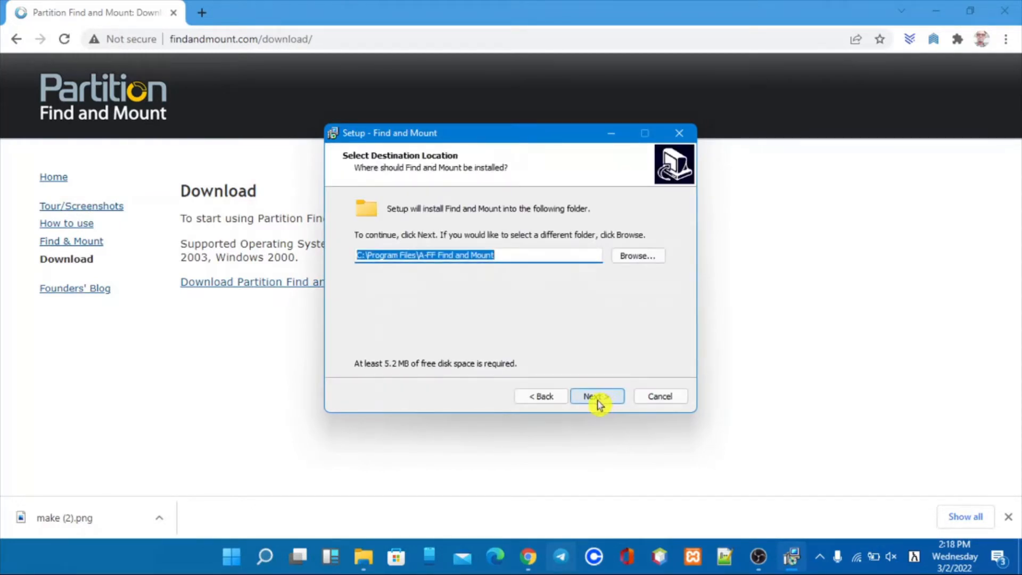
{"action": "left_click", "coordinate": [593, 398]}
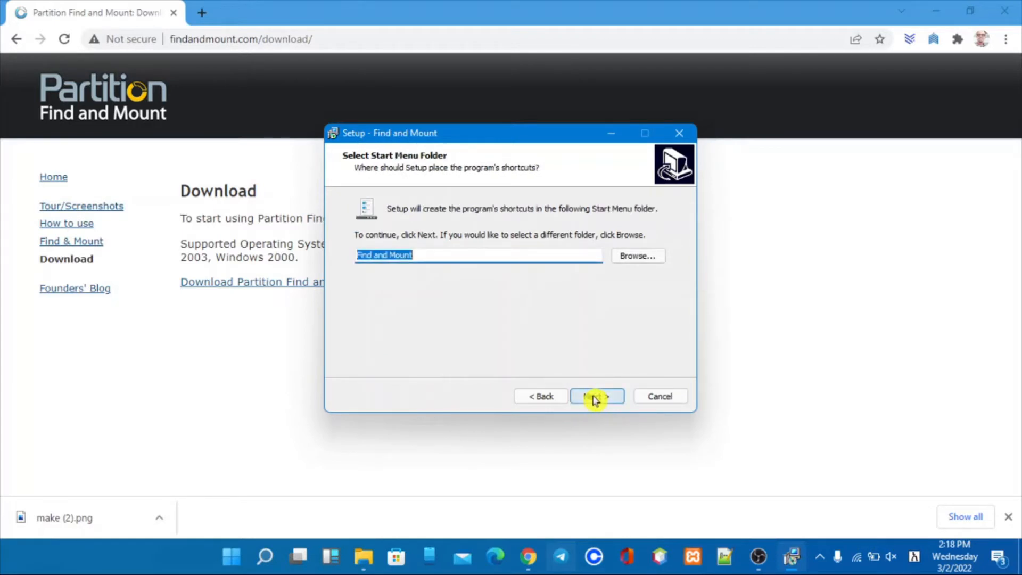
{"action": "left_click", "coordinate": [595, 398]}
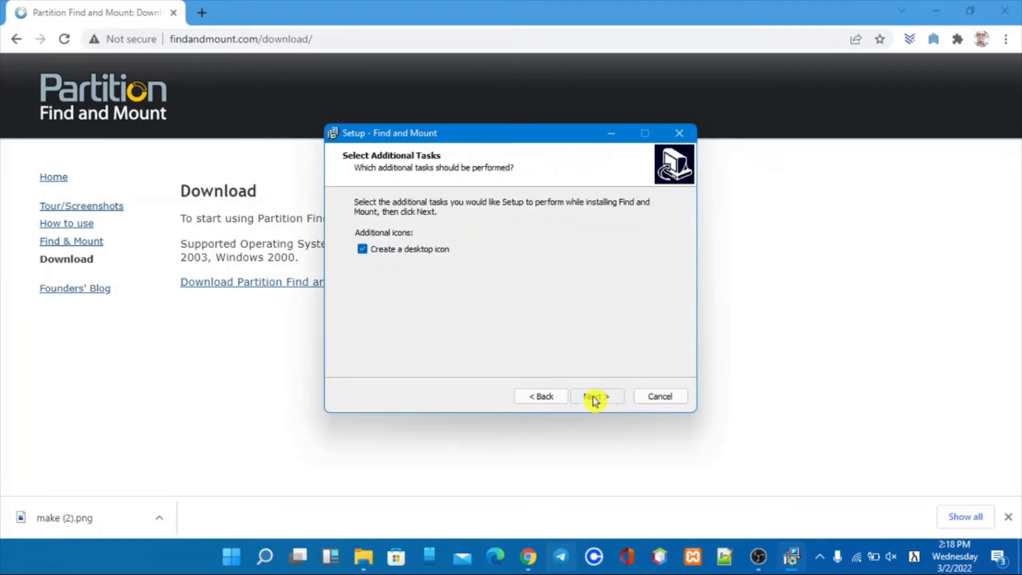
{"action": "left_click", "coordinate": [597, 397]}
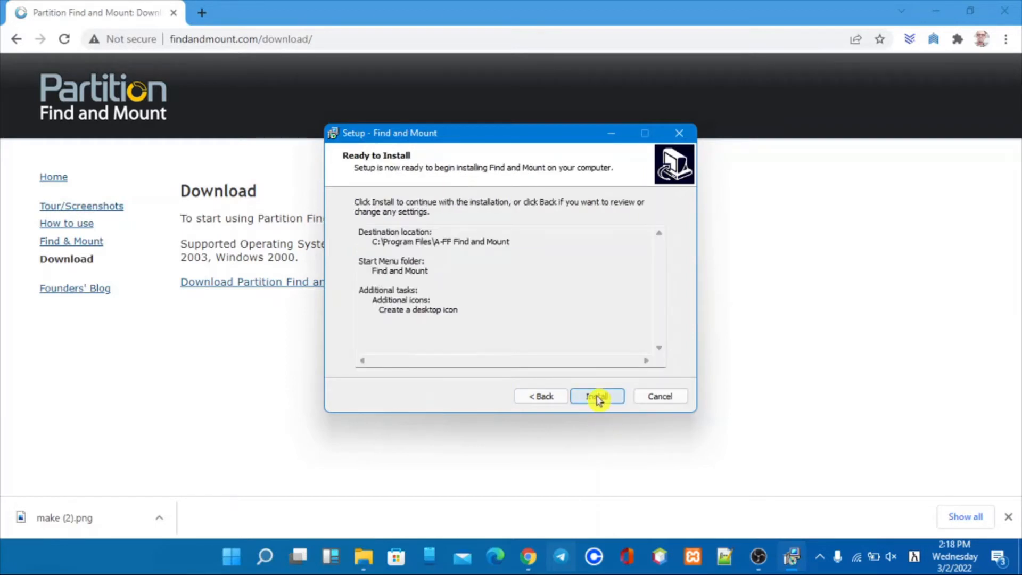
{"action": "left_click", "coordinate": [658, 397]}
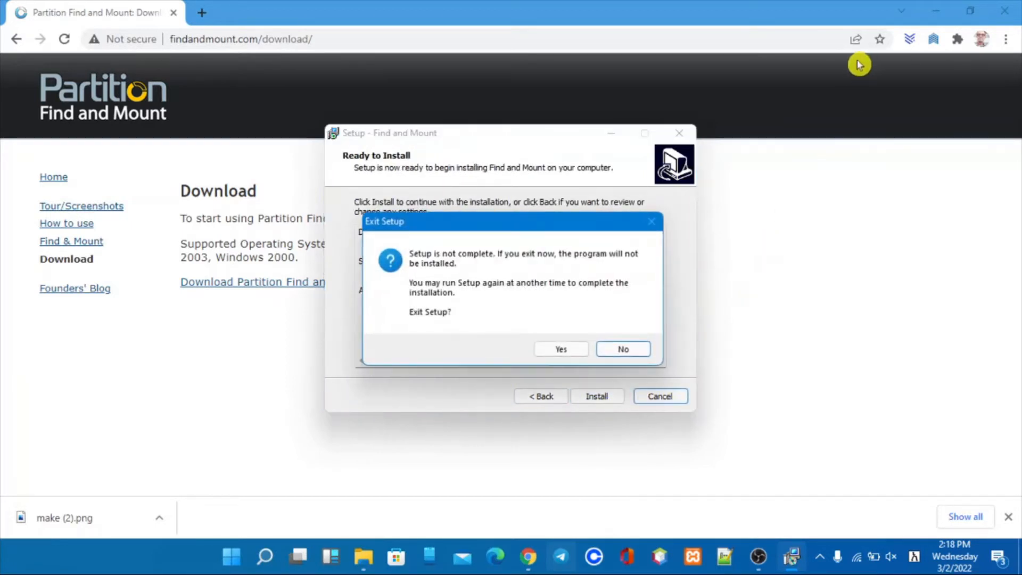
{"action": "left_click", "coordinate": [562, 349]}
Step: Minimize the browser, show the desktop, and launch Find and Mount from there in a maximized window
{"action": "left_click", "coordinate": [933, 10]}
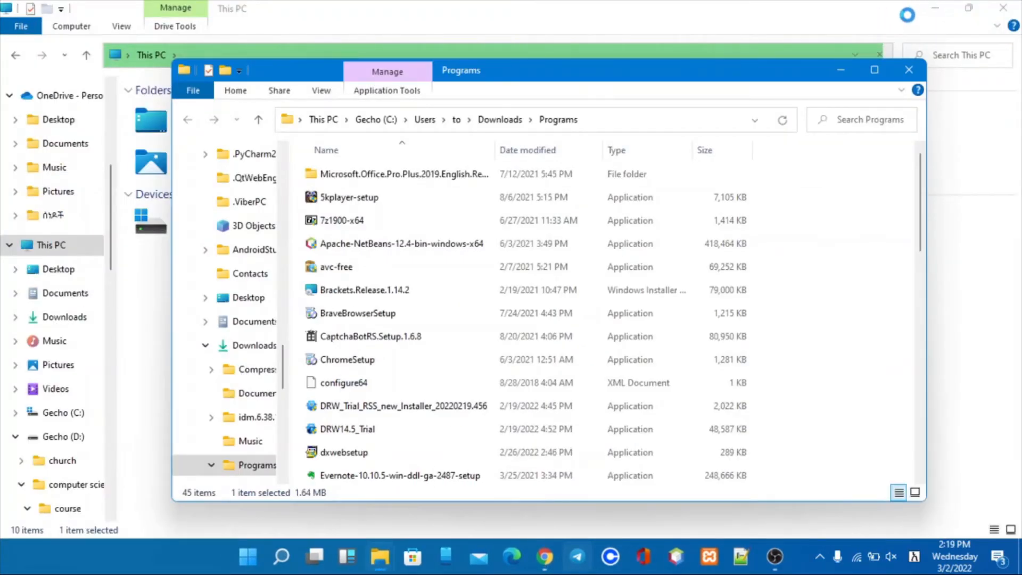
{"action": "key", "text": "super+d"}
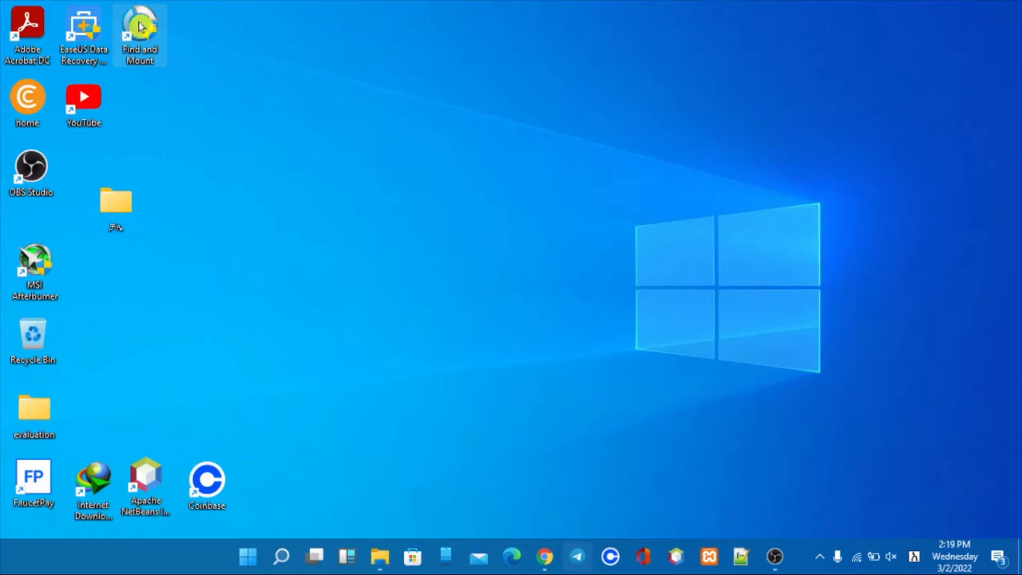
{"action": "double_click", "coordinate": [169, 25]}
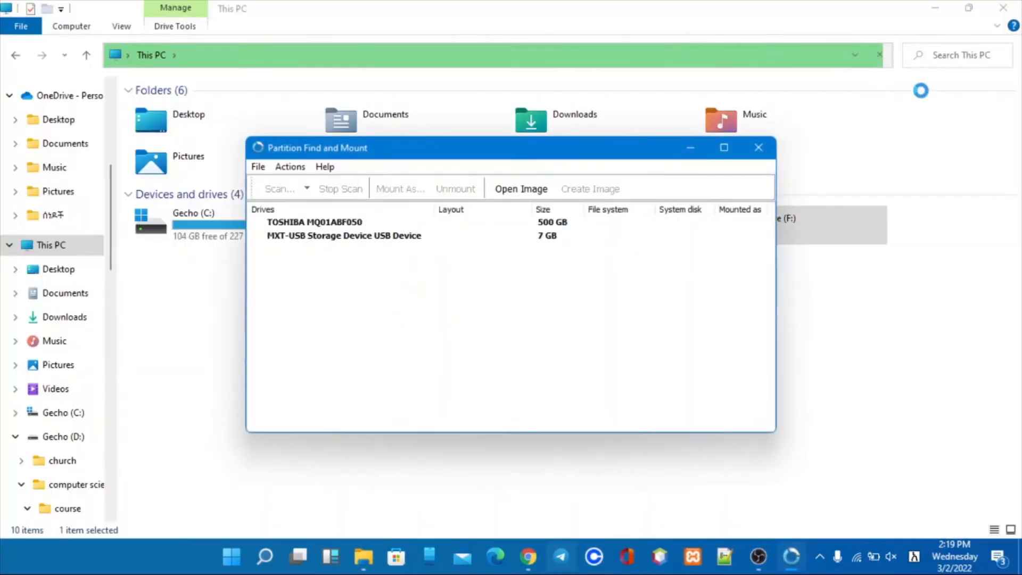
{"action": "left_click", "coordinate": [723, 151]}
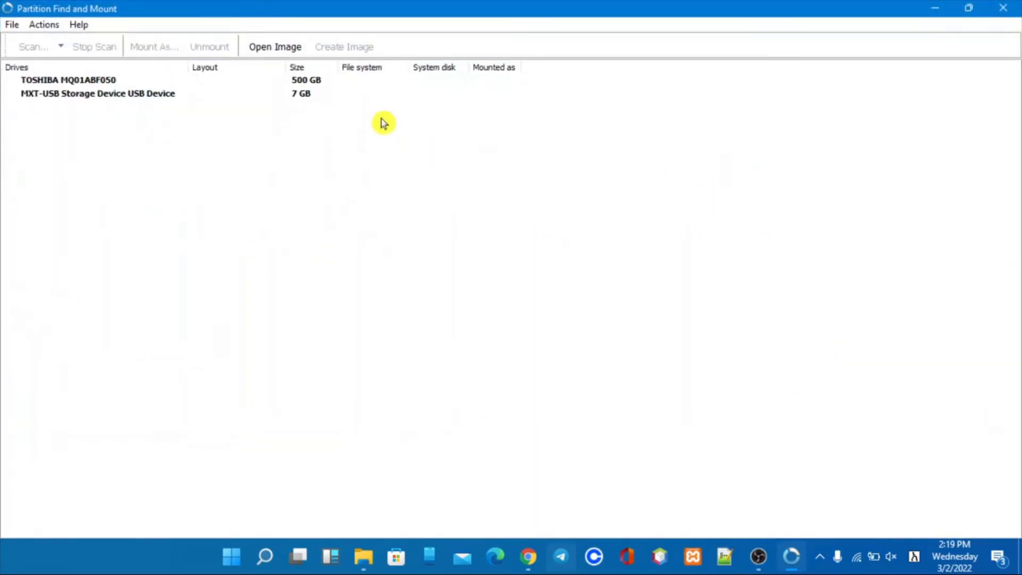
{"action": "left_click", "coordinate": [628, 556]}
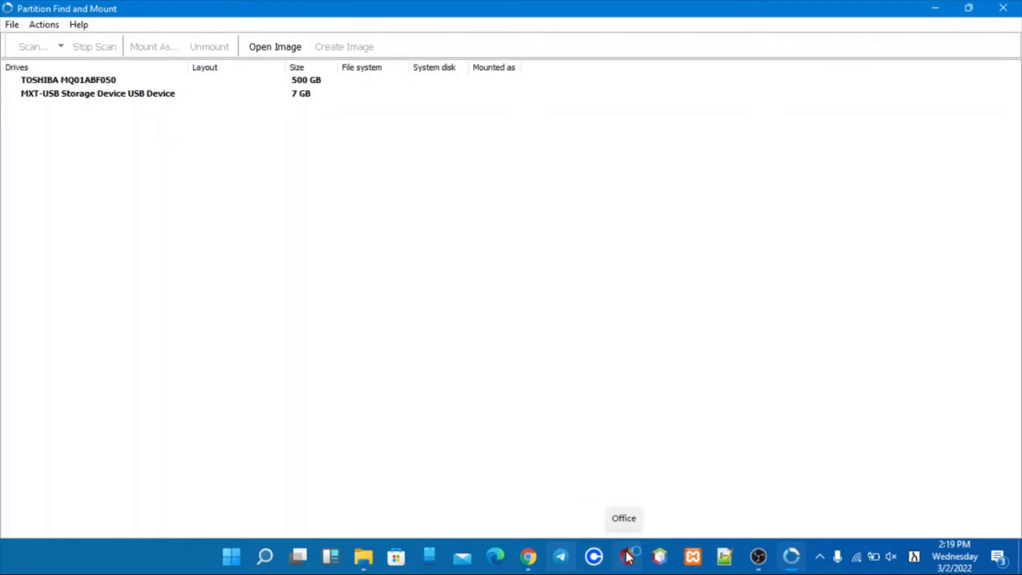
{"action": "left_click", "coordinate": [628, 557]}
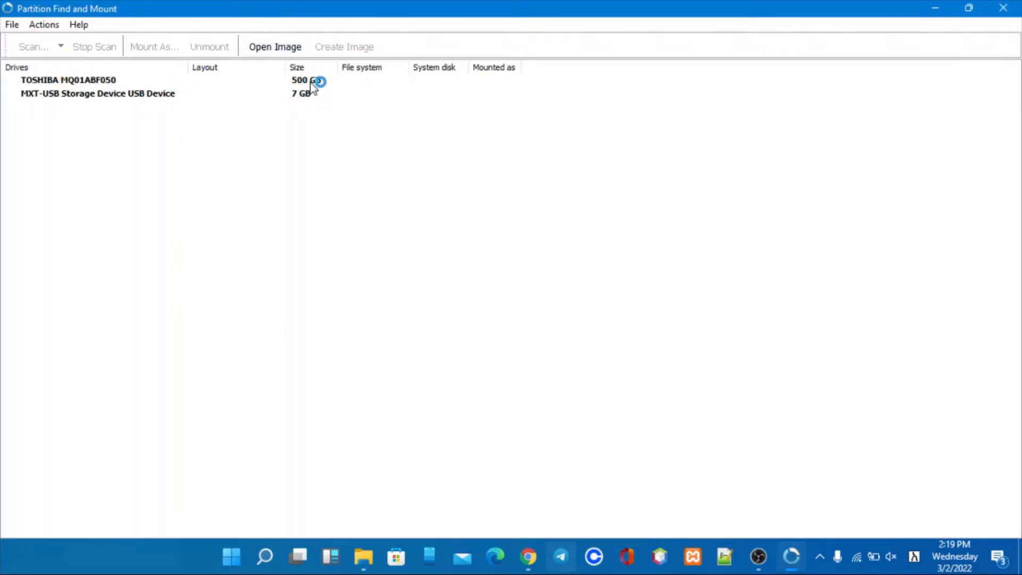
Step: Scan the MXT-USB Storage Device with the Thorough Scan method and dismiss the completion notice
{"action": "key", "text": "super+plus"}
{"action": "left_click", "coordinate": [189, 213]}
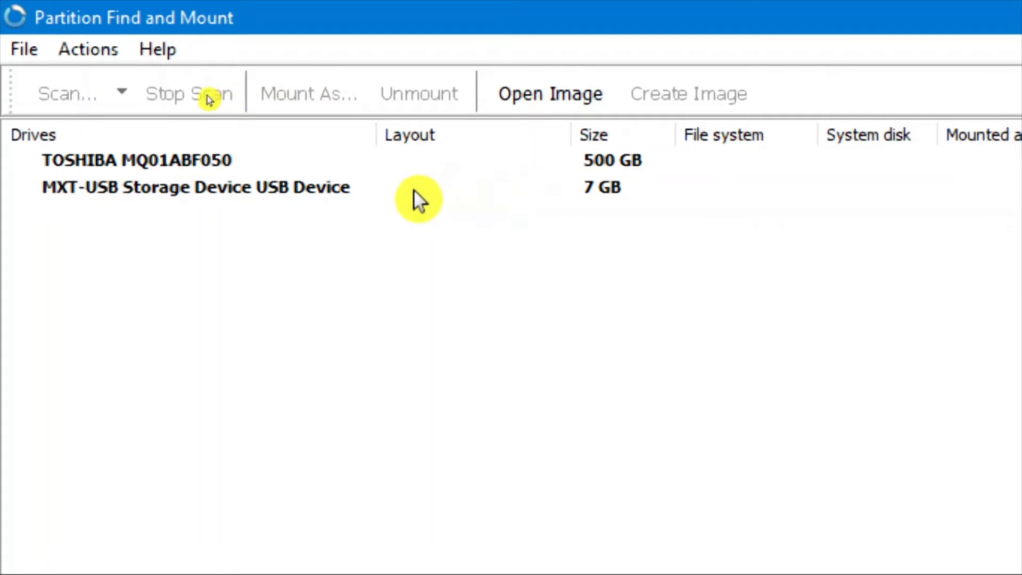
{"action": "left_click", "coordinate": [221, 189]}
{"action": "right_click", "coordinate": [222, 188]}
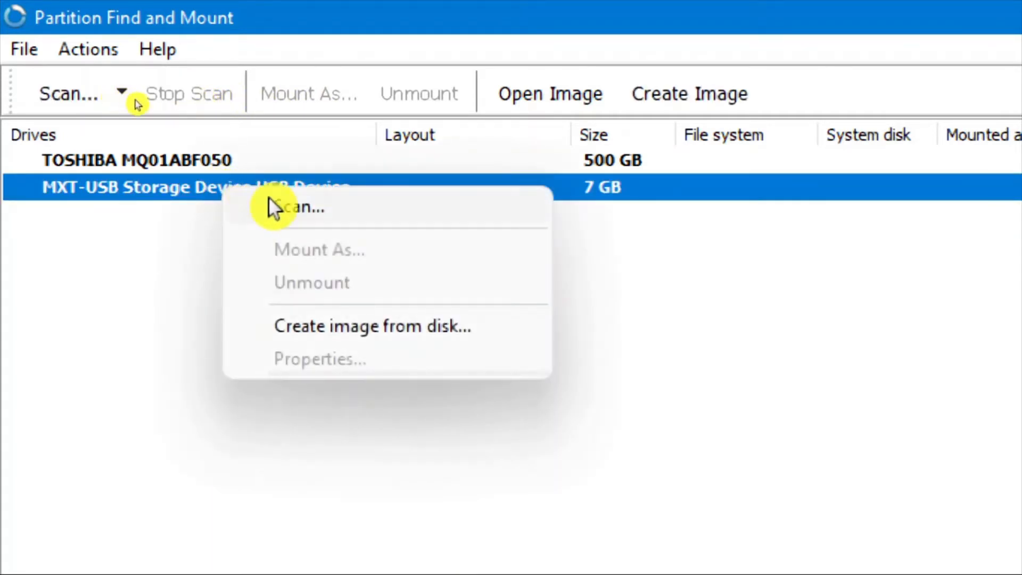
{"action": "left_click", "coordinate": [313, 213]}
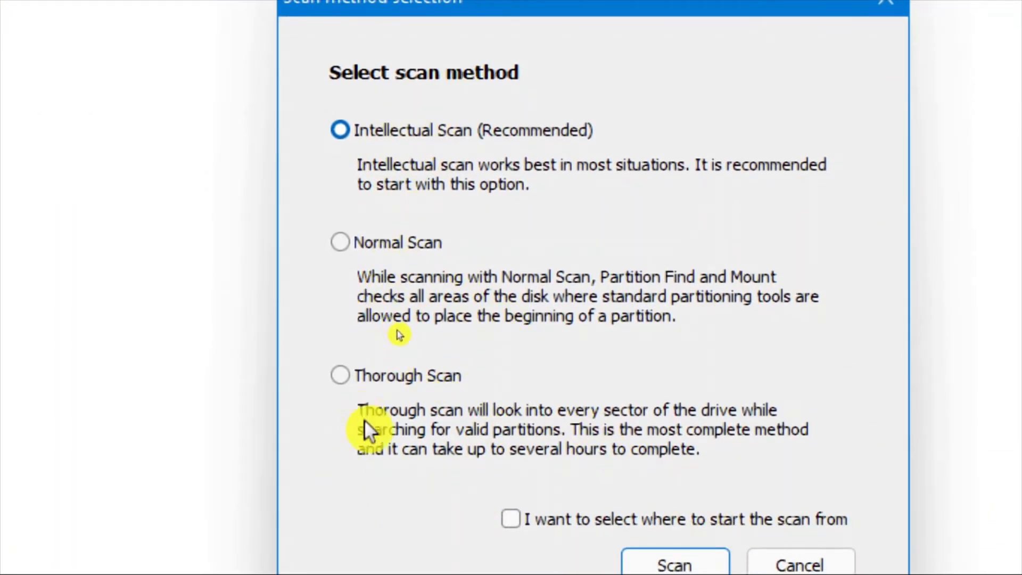
{"action": "left_click", "coordinate": [348, 378]}
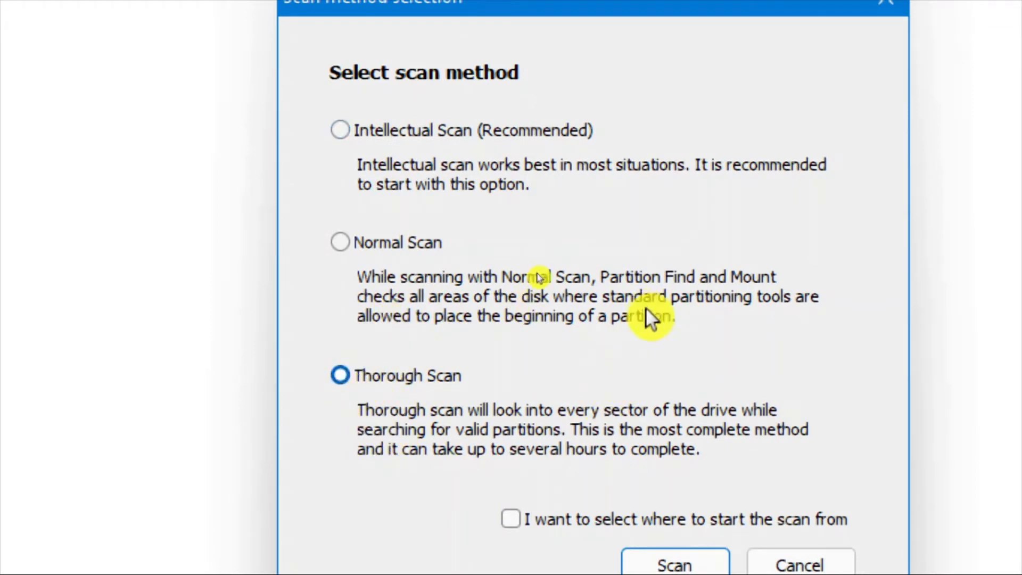
{"action": "left_click", "coordinate": [676, 540]}
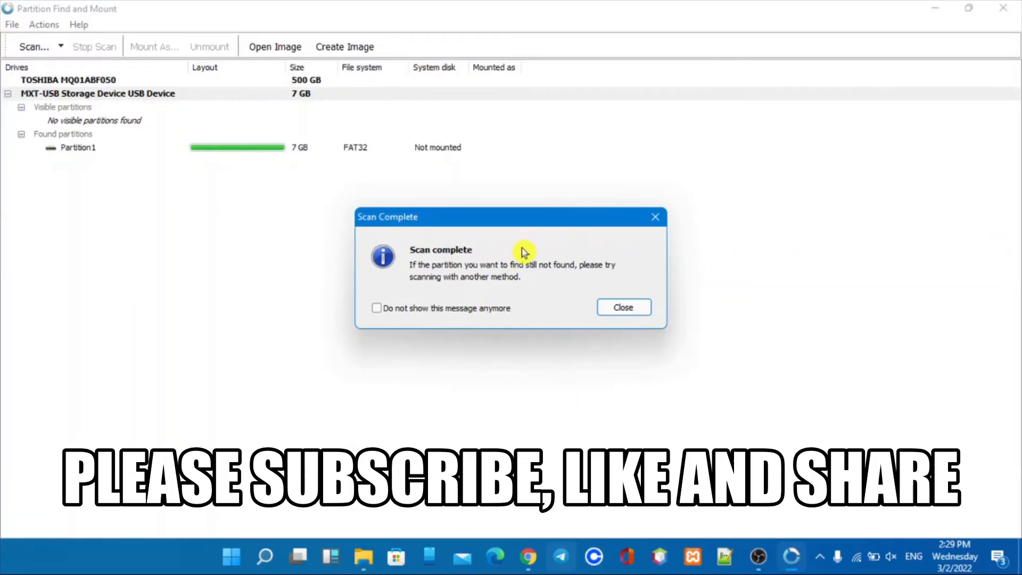
{"action": "mouse_move", "coordinate": [792, 572]}
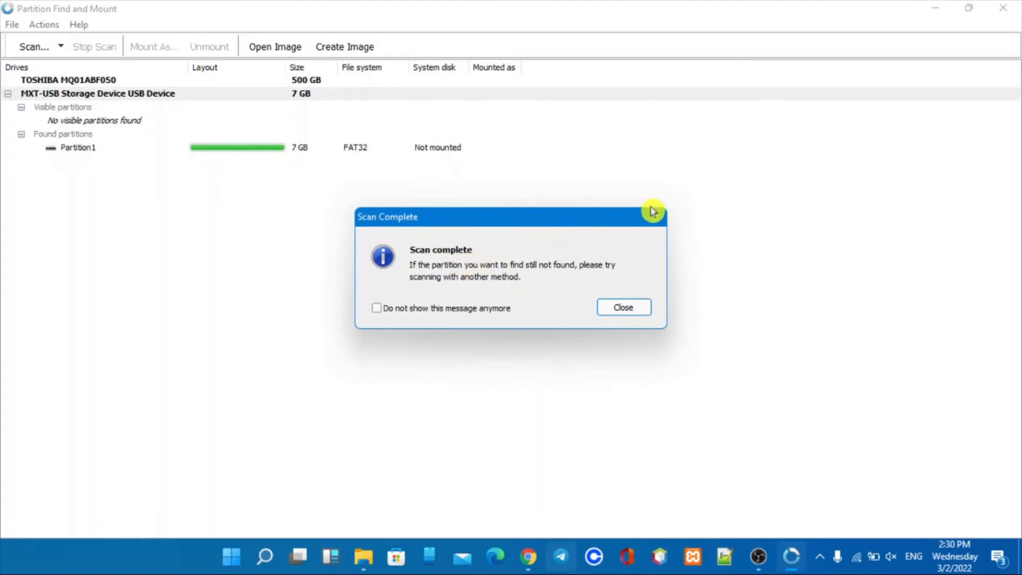
{"action": "left_click", "coordinate": [624, 310]}
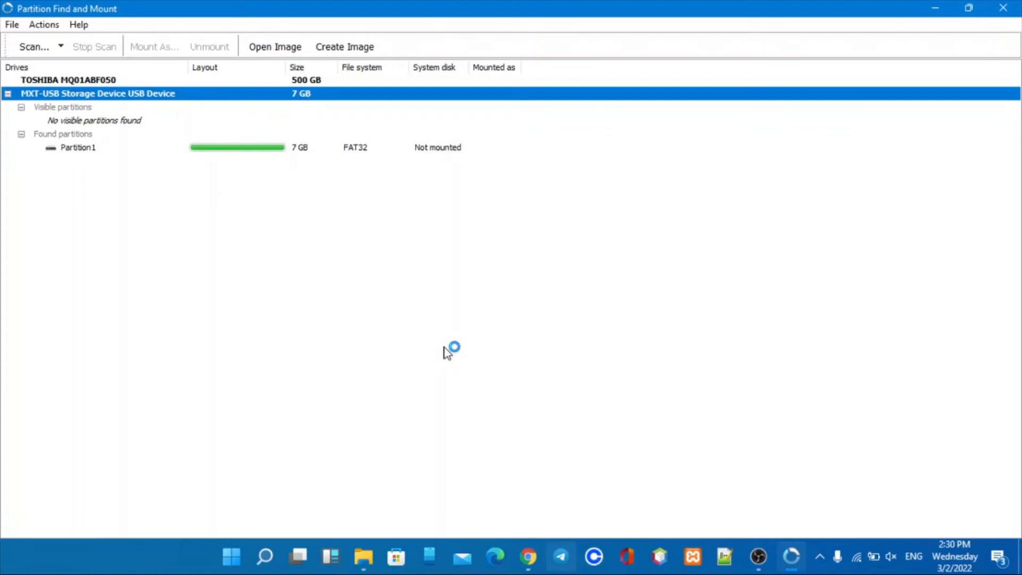
Step: Mount the found Partition1 of the USB device as drive K:, with its volume set to open in Windows Explorer
{"action": "left_click", "coordinate": [202, 160]}
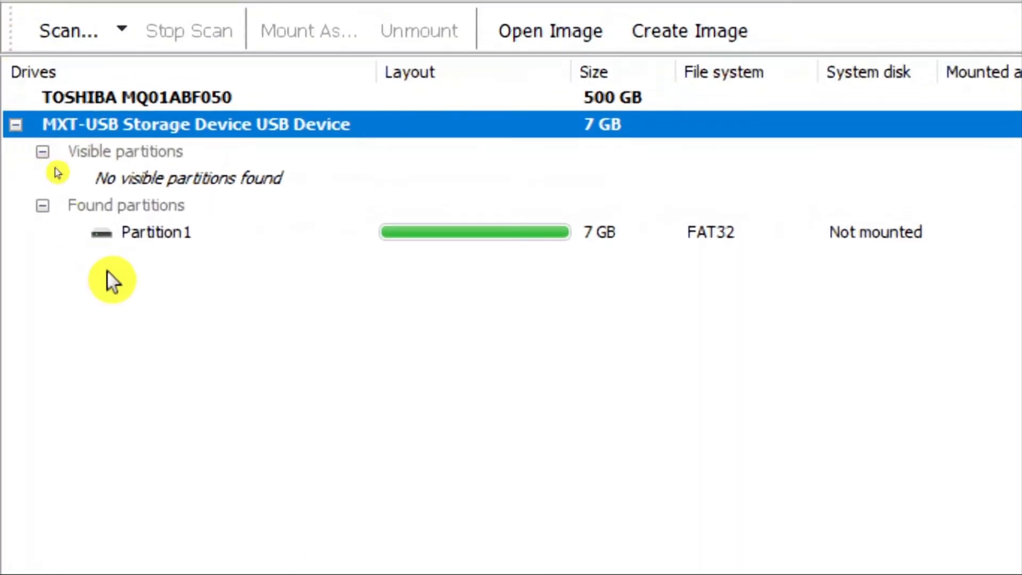
{"action": "left_click", "coordinate": [424, 230]}
{"action": "right_click", "coordinate": [426, 242]}
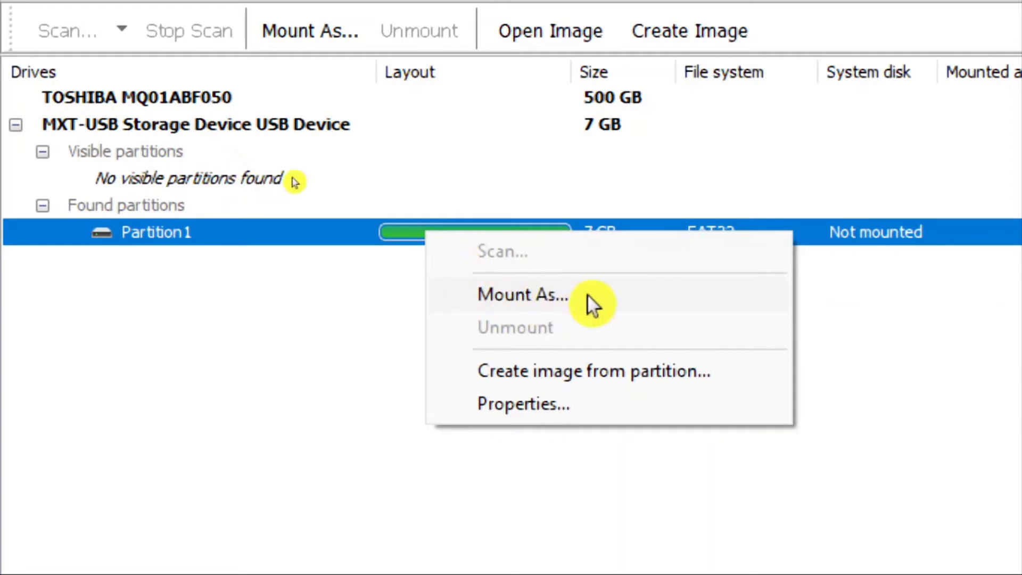
{"action": "left_click", "coordinate": [520, 298]}
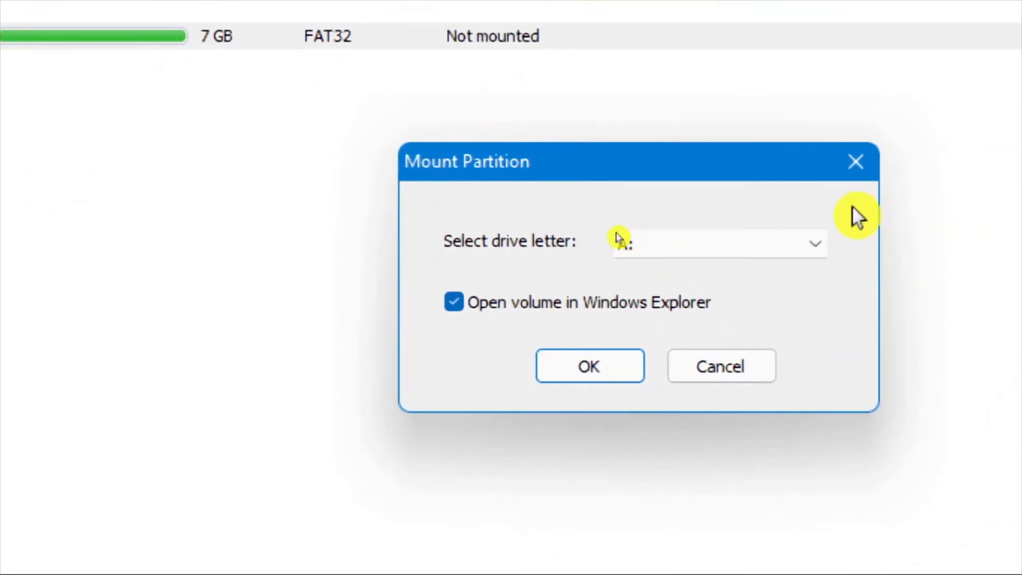
{"action": "left_click", "coordinate": [818, 243]}
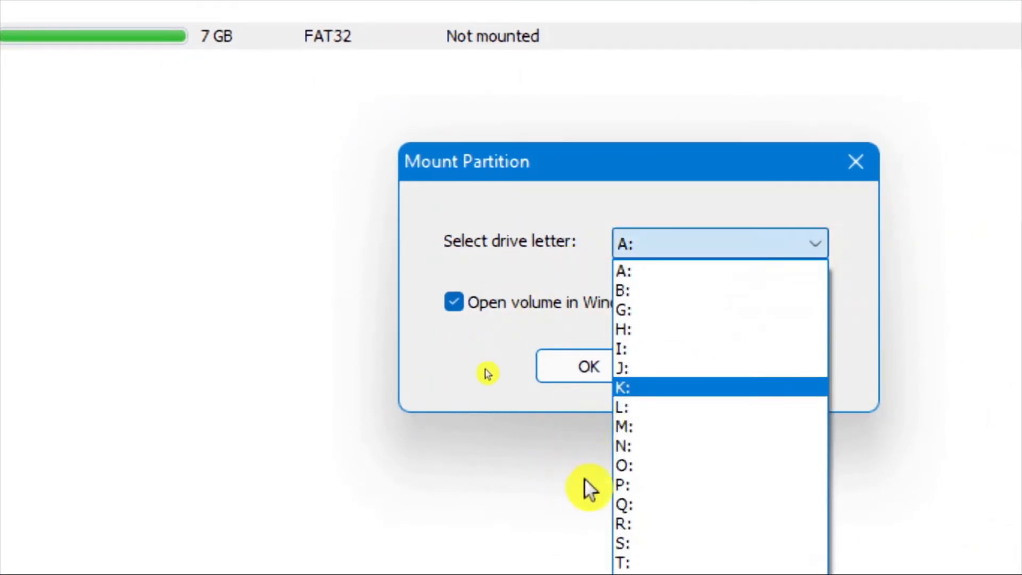
{"action": "left_click", "coordinate": [644, 388]}
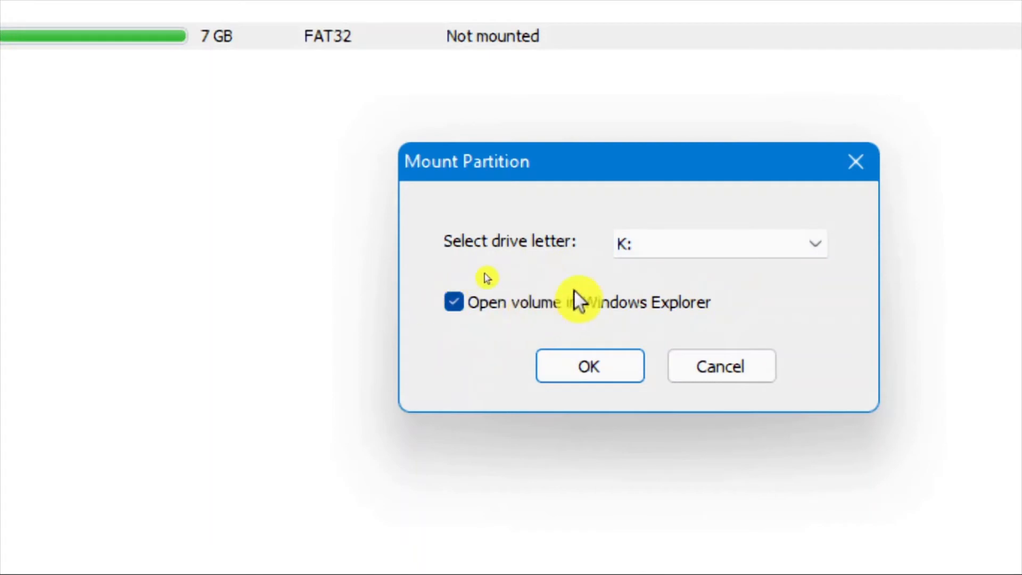
{"action": "left_click", "coordinate": [587, 368]}
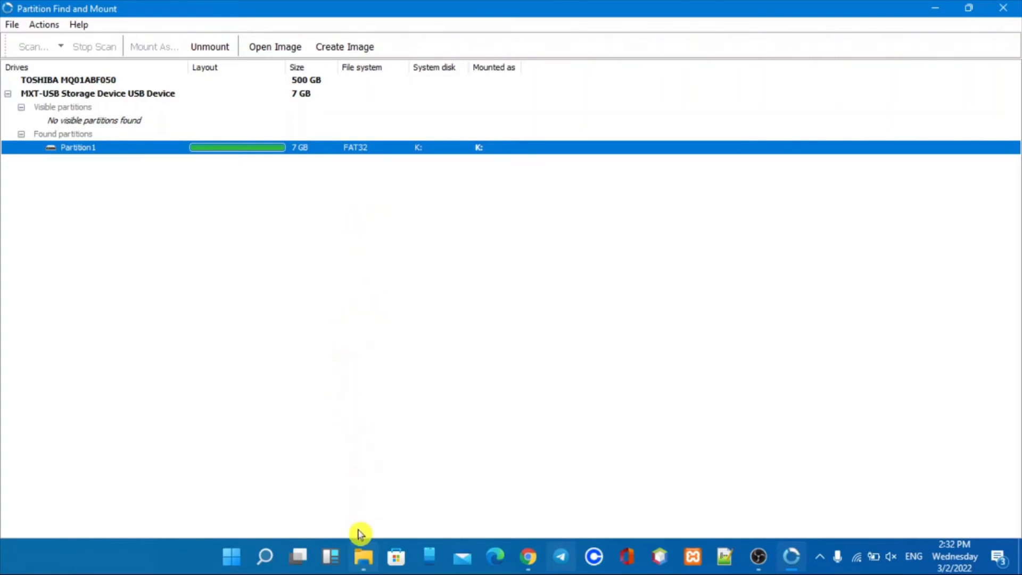
Step: Switch to the File Explorer window for Local Disk (K:) and copy all of its folders
{"action": "mouse_move", "coordinate": [364, 558]}
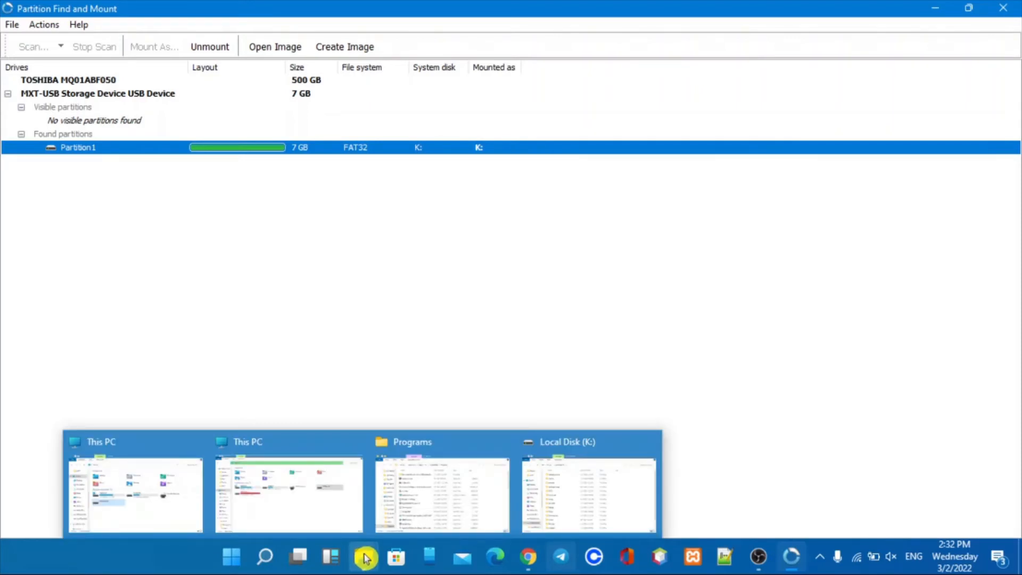
{"action": "left_click", "coordinate": [574, 459]}
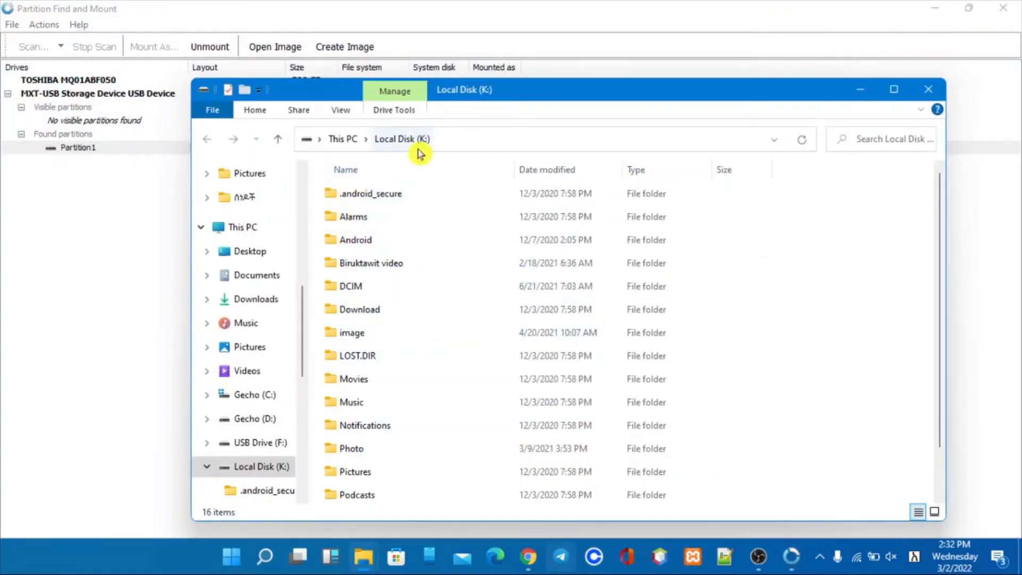
{"action": "scroll", "coordinate": [375, 308], "scroll_direction": "down", "scroll_amount": 1}
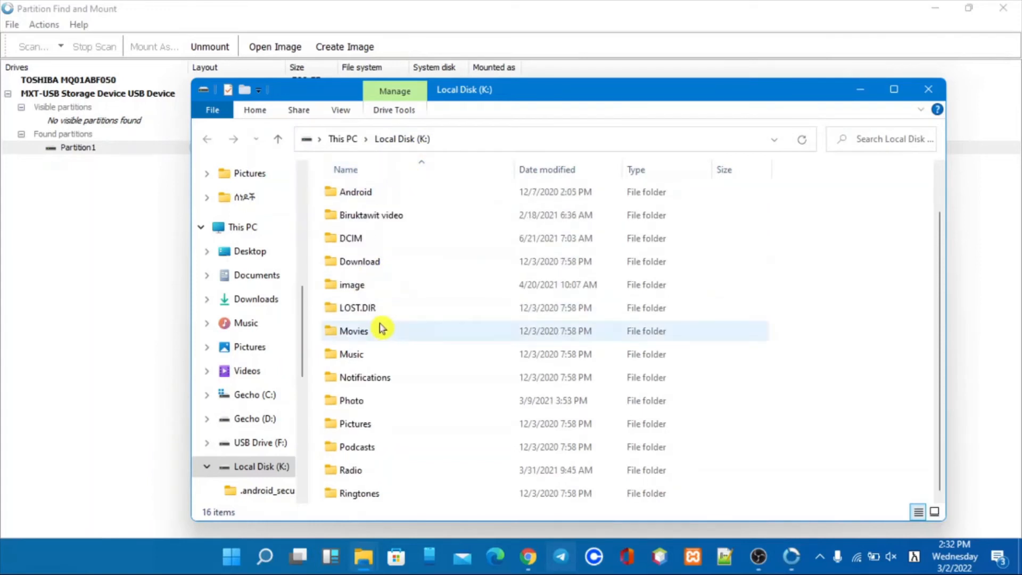
{"action": "scroll", "coordinate": [390, 326], "scroll_direction": "up", "scroll_amount": 1}
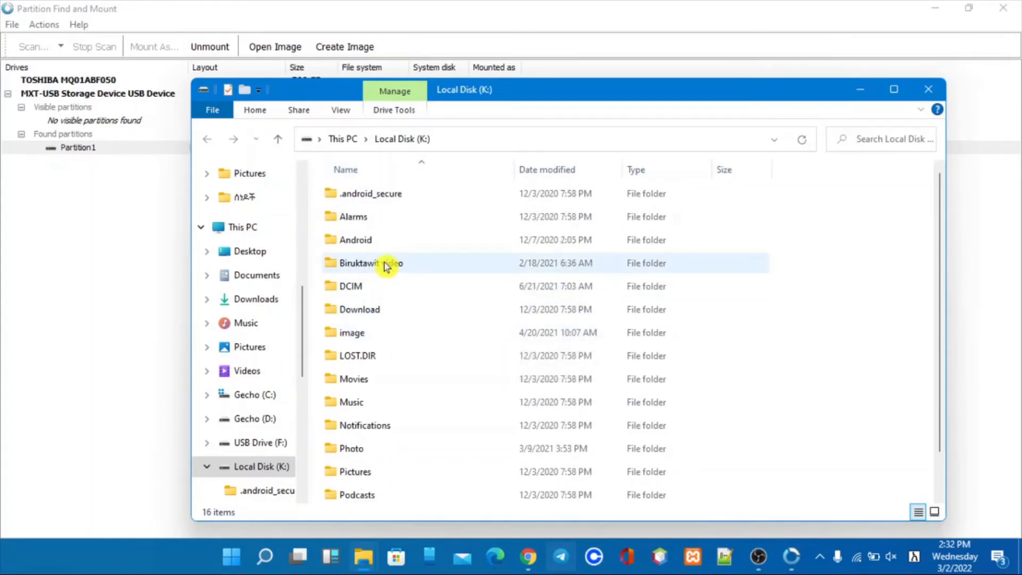
{"action": "key", "text": "ctrl+a"}
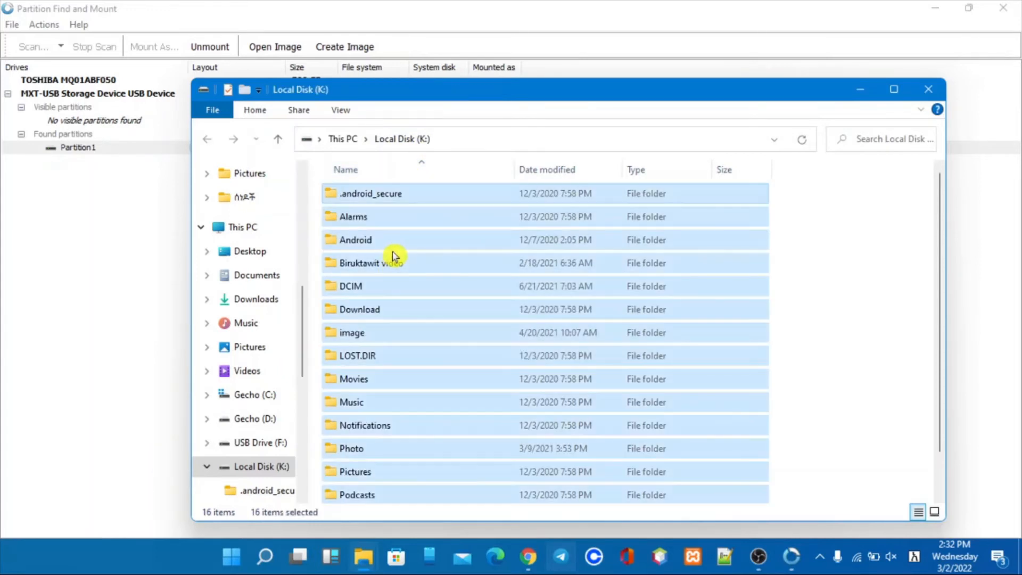
{"action": "right_click", "coordinate": [418, 236]}
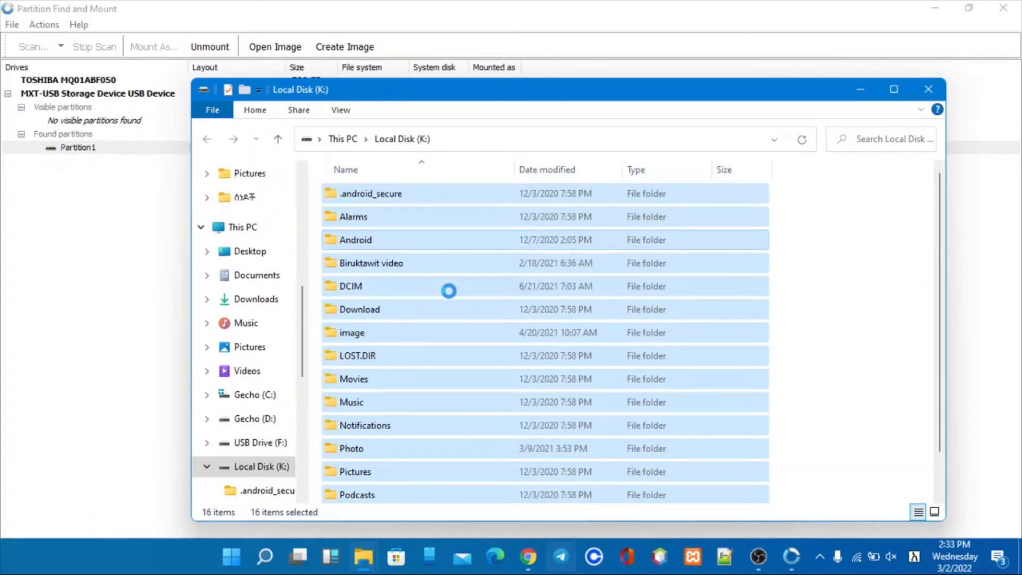
{"action": "right_click", "coordinate": [450, 319]}
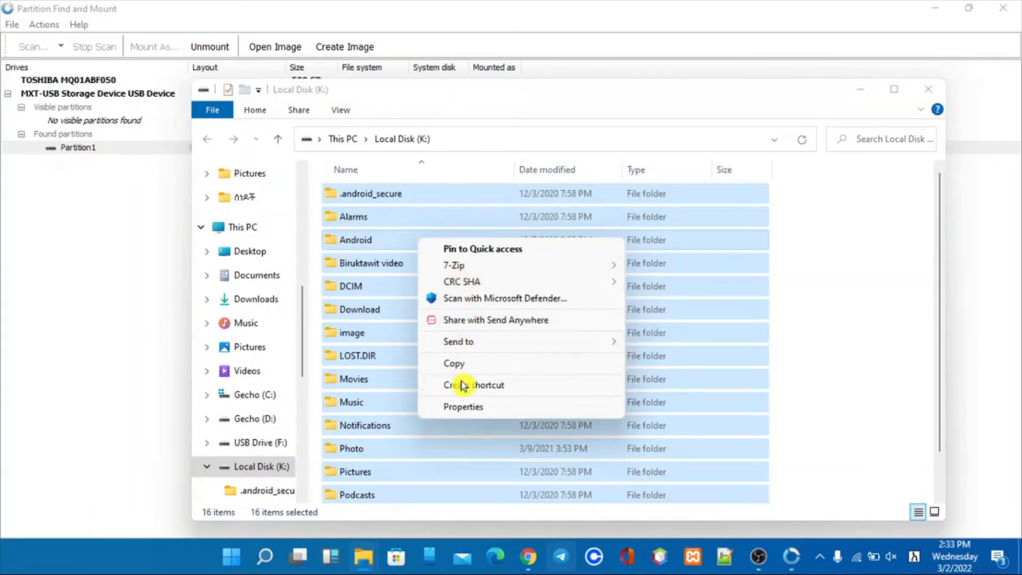
{"action": "left_click", "coordinate": [459, 365]}
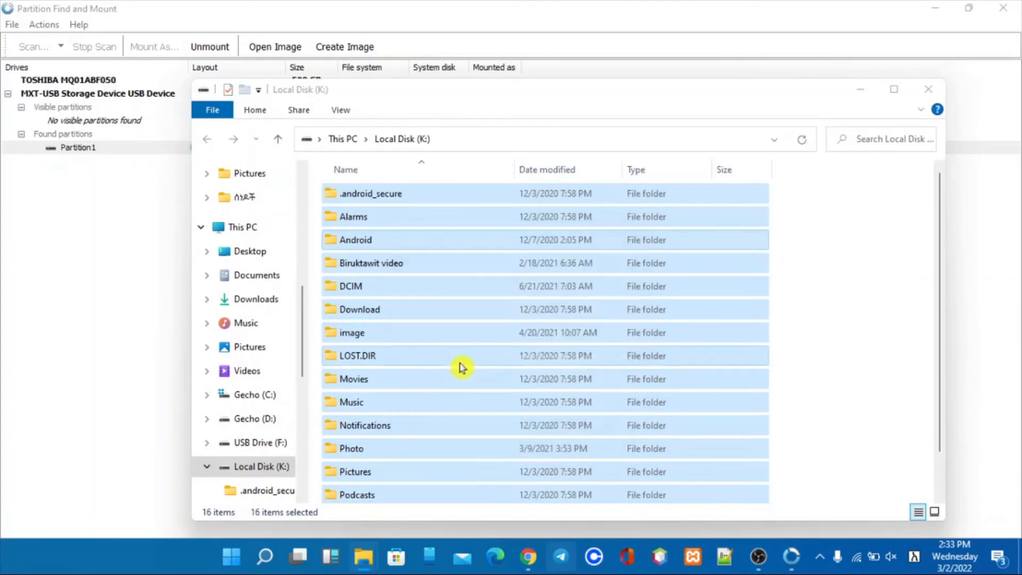
Step: Show the desktop and create a new folder there named "memory card", switching the input language to English (United States) for the name
{"action": "key", "text": "super+d"}
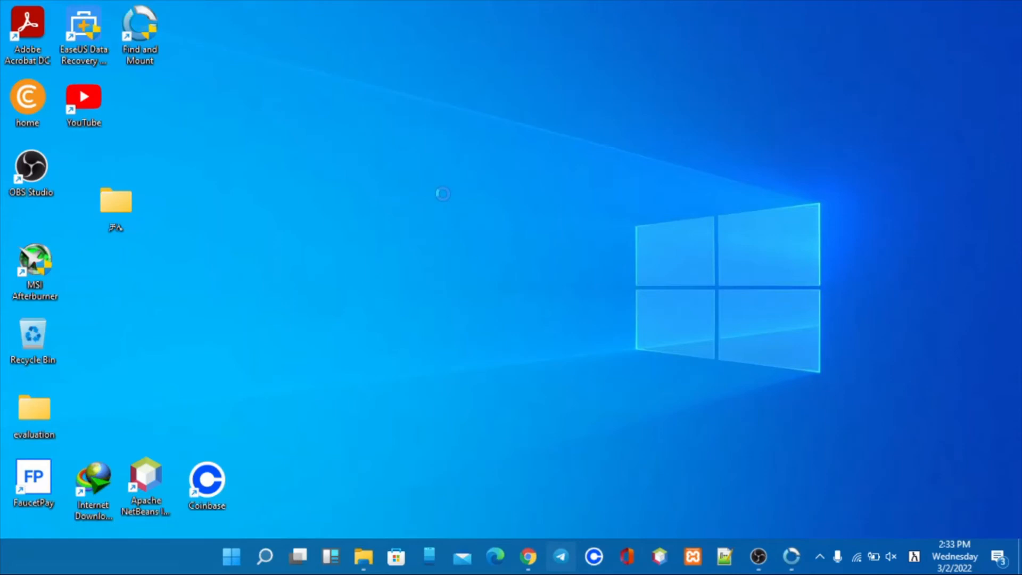
{"action": "right_click", "coordinate": [443, 194]}
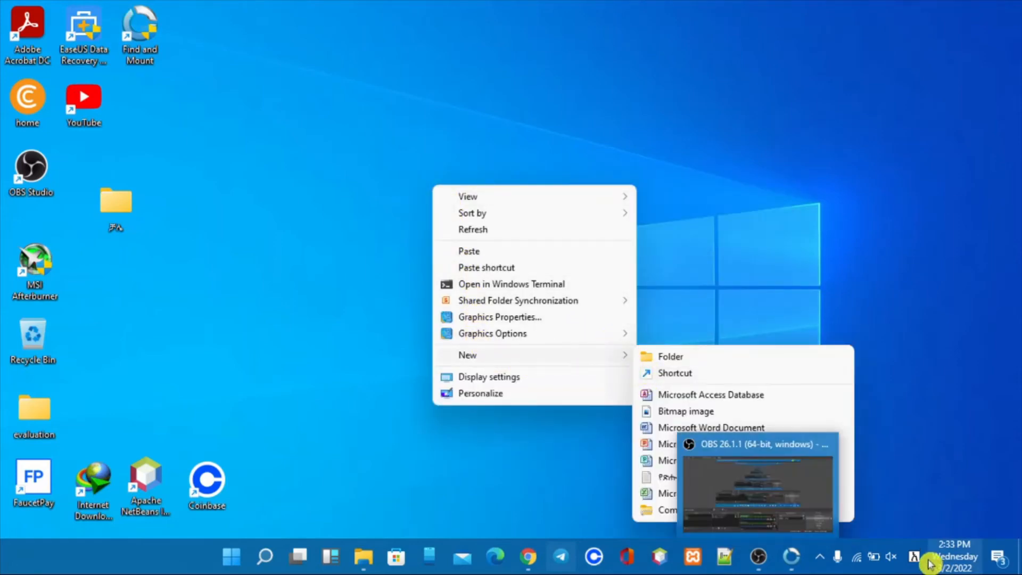
{"action": "left_click", "coordinate": [696, 358]}
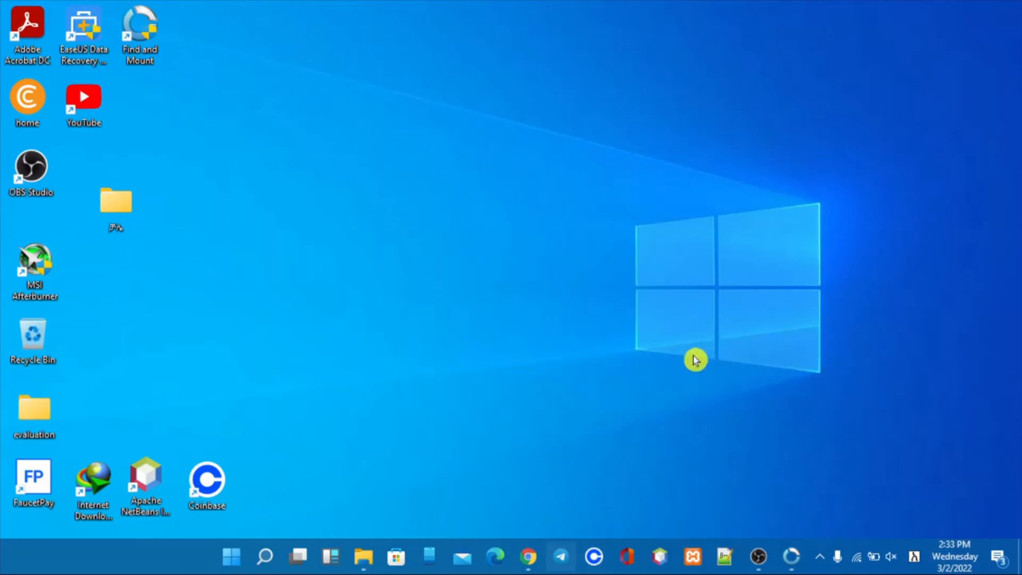
{"action": "type", "text": "መማሪያ "}
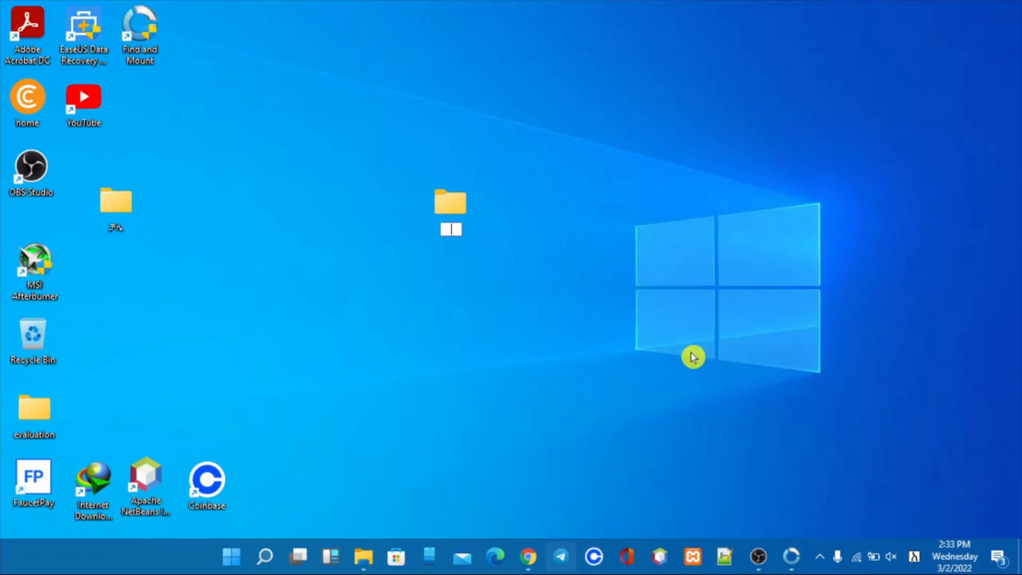
{"action": "type", "text": "ቻርድ"}
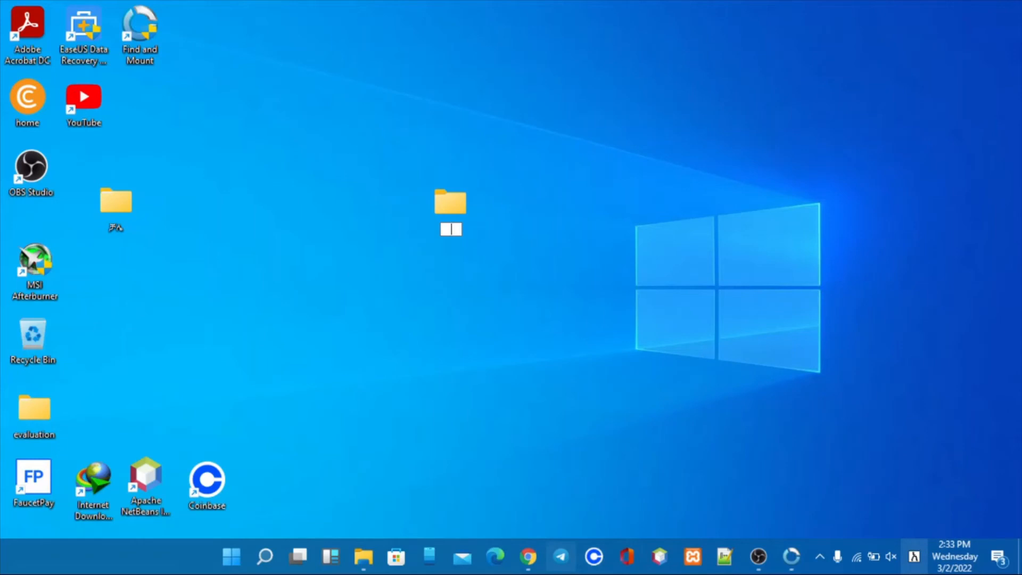
{"action": "left_click", "coordinate": [914, 556]}
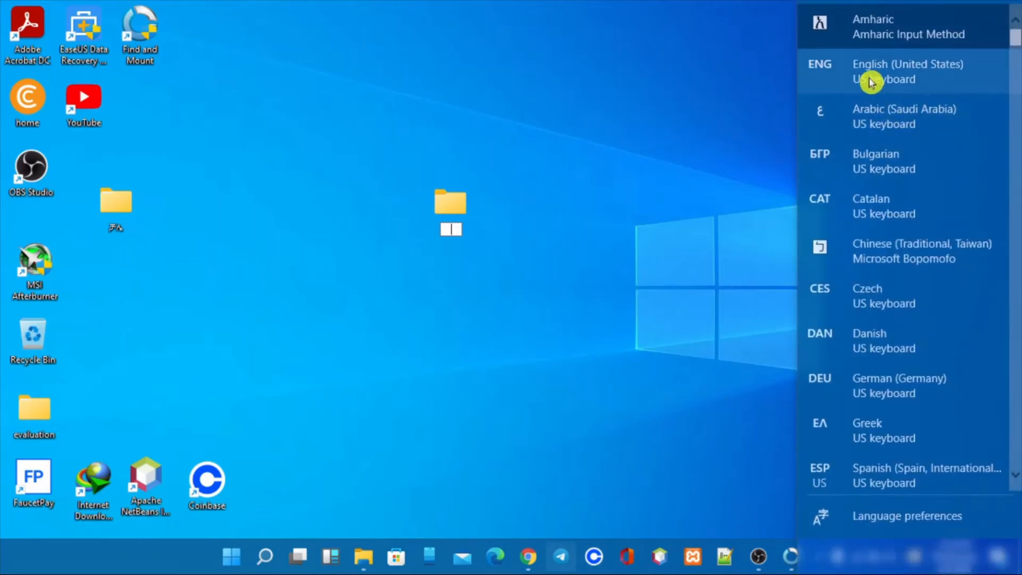
{"action": "left_click", "coordinate": [871, 83]}
{"action": "type", "text": "m"}
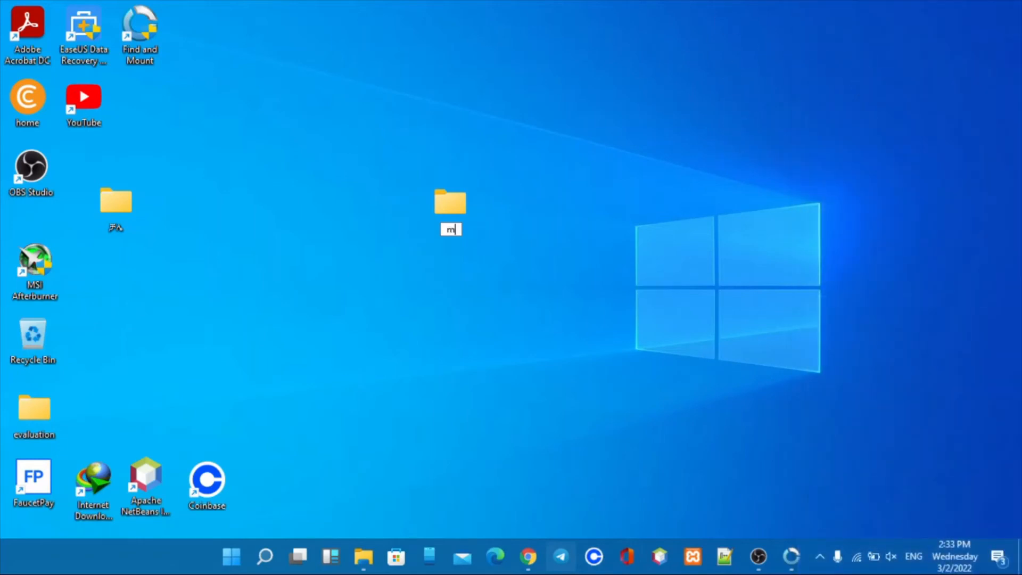
{"action": "type", "text": "emory "}
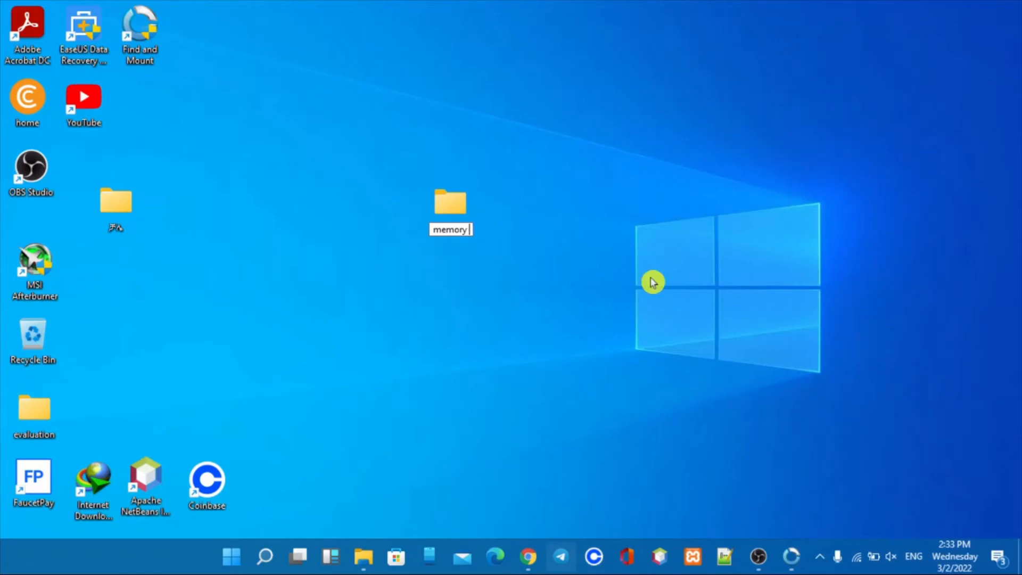
{"action": "type", "text": "card"}
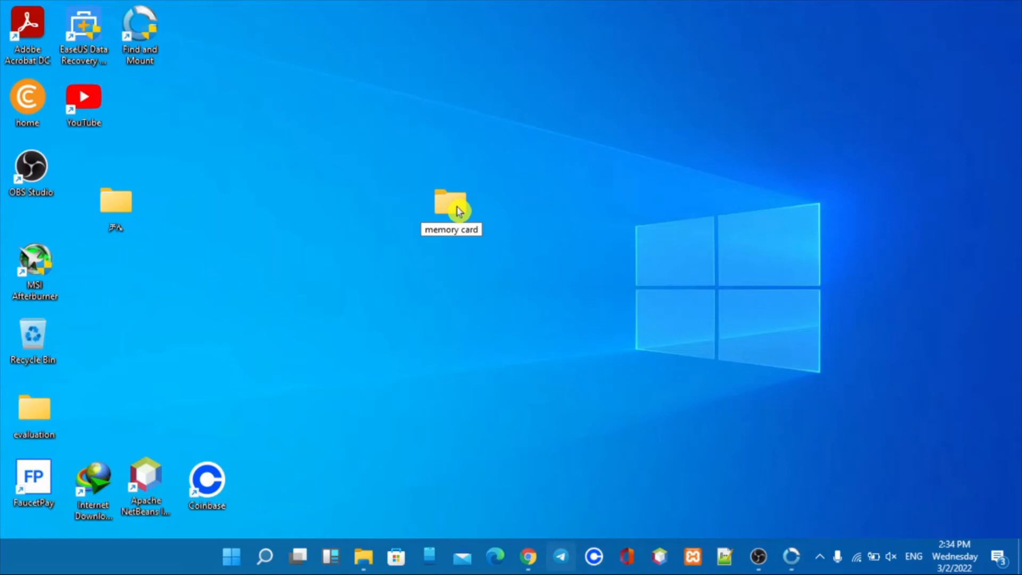
{"action": "key", "text": "alt+shift"}
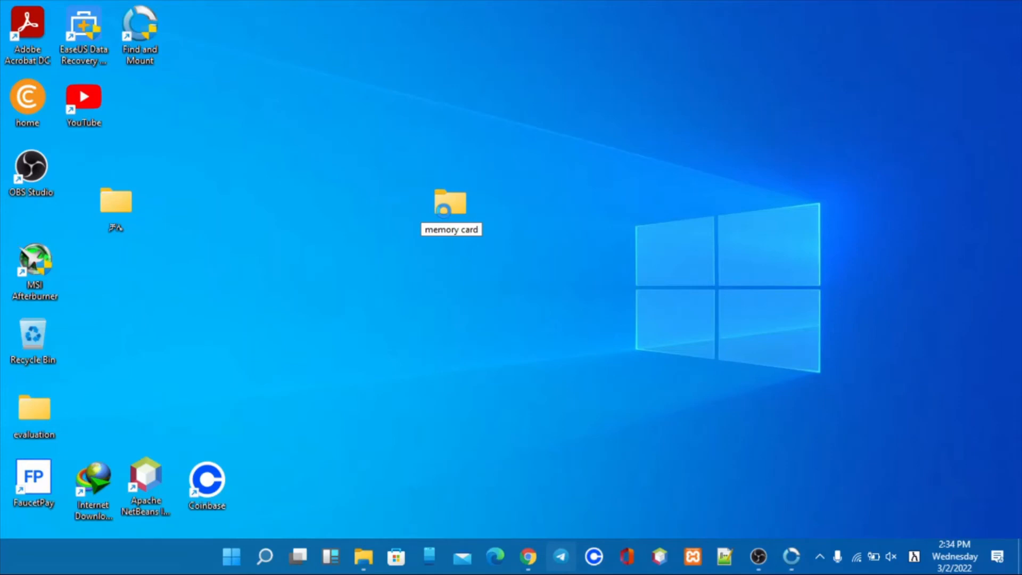
{"action": "key", "text": "Return"}
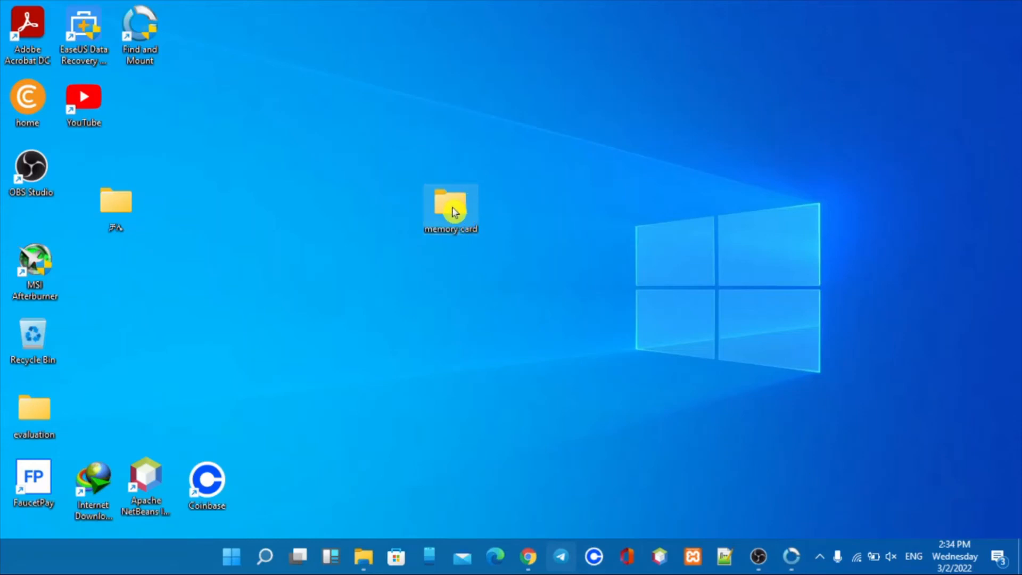
Step: Open the memory card folder and paste the folders copied from Local Disk (K:) into it, moving the copy progress window aside
{"action": "mouse_move", "coordinate": [456, 209]}
{"action": "double_click", "coordinate": [450, 203]}
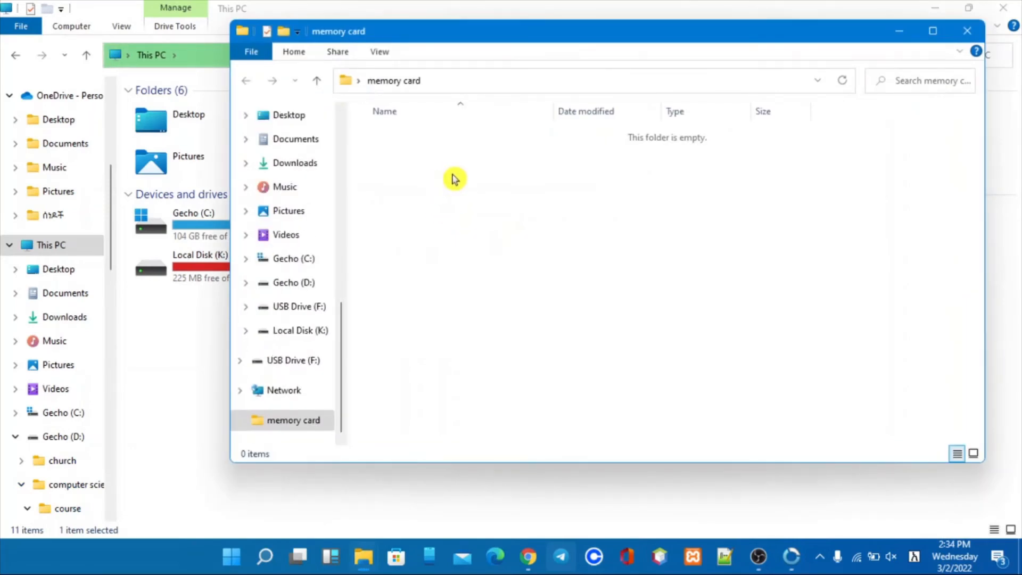
{"action": "right_click", "coordinate": [453, 180]}
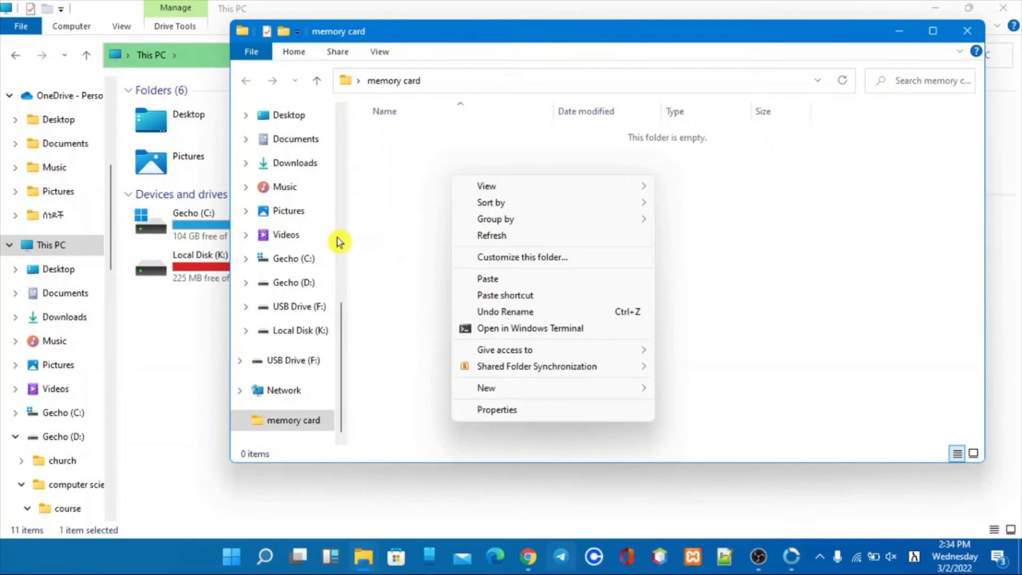
{"action": "left_click", "coordinate": [494, 278]}
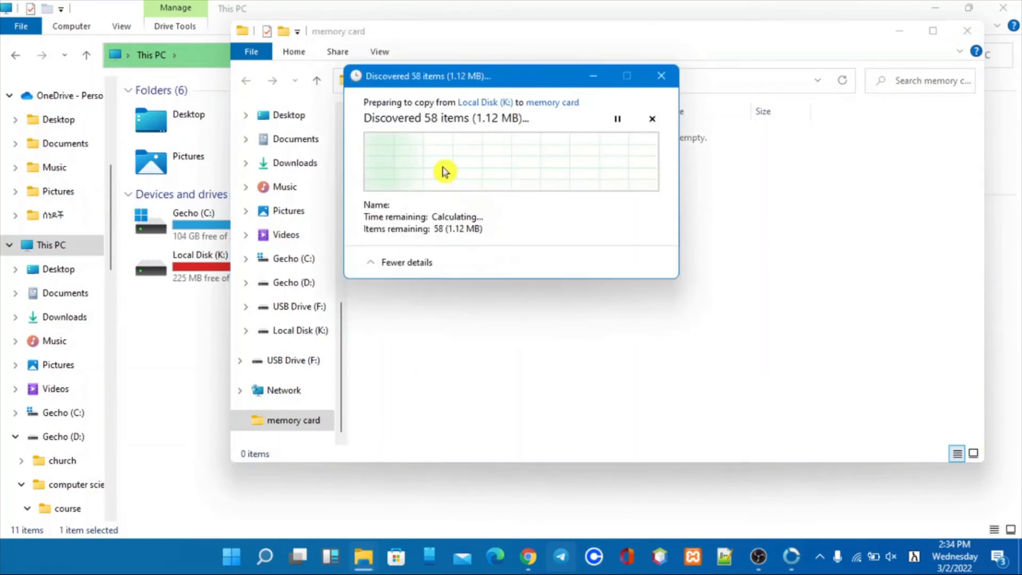
{"action": "left_click_drag", "start_coordinate": [506, 82], "coordinate": [632, 183]}
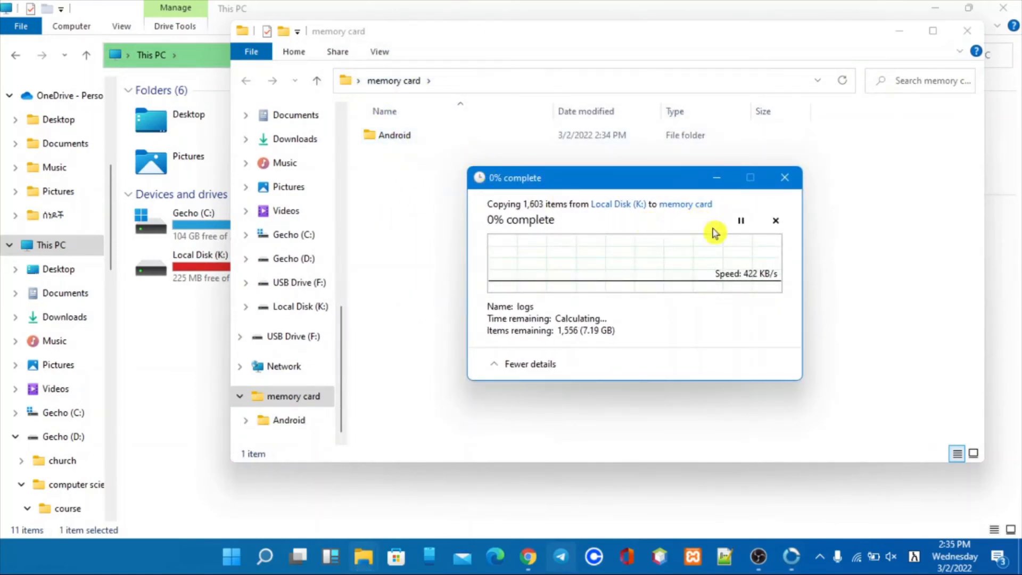
Step: Cancel the running copy into the memory card folder and dismiss the pending format prompt and error message for drive F:
{"action": "left_click", "coordinate": [786, 180]}
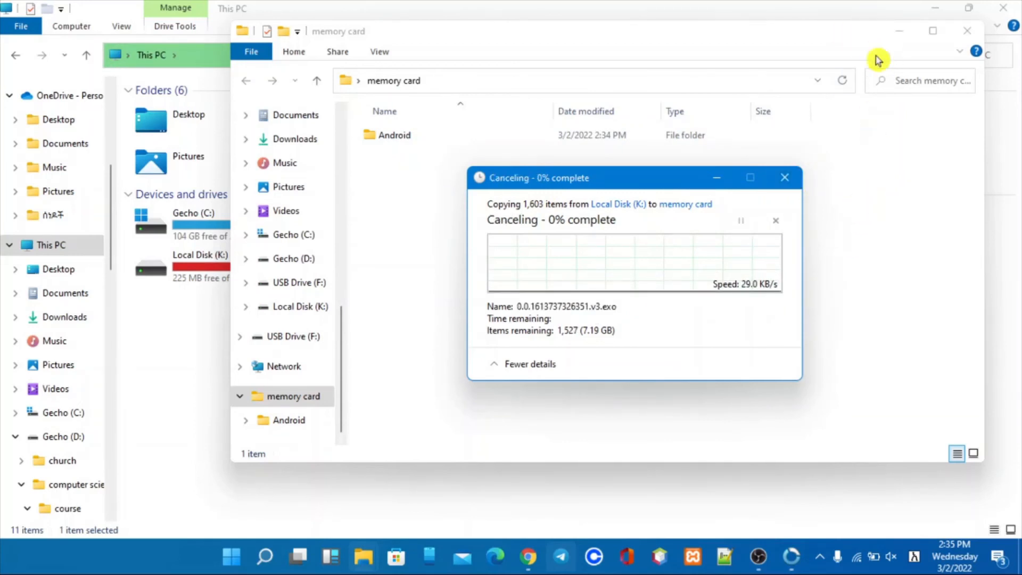
{"action": "left_click", "coordinate": [899, 39]}
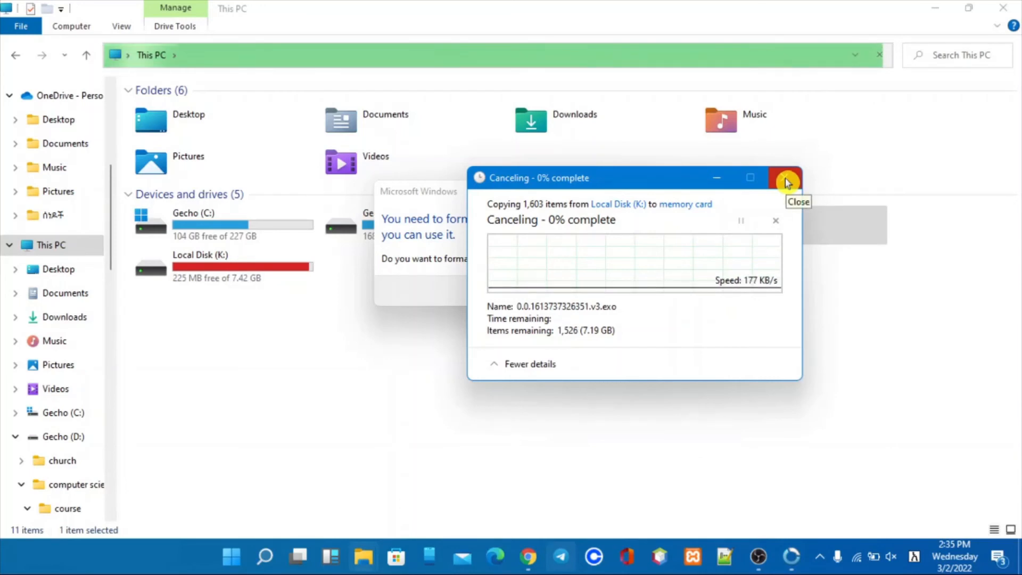
{"action": "left_click", "coordinate": [787, 181]}
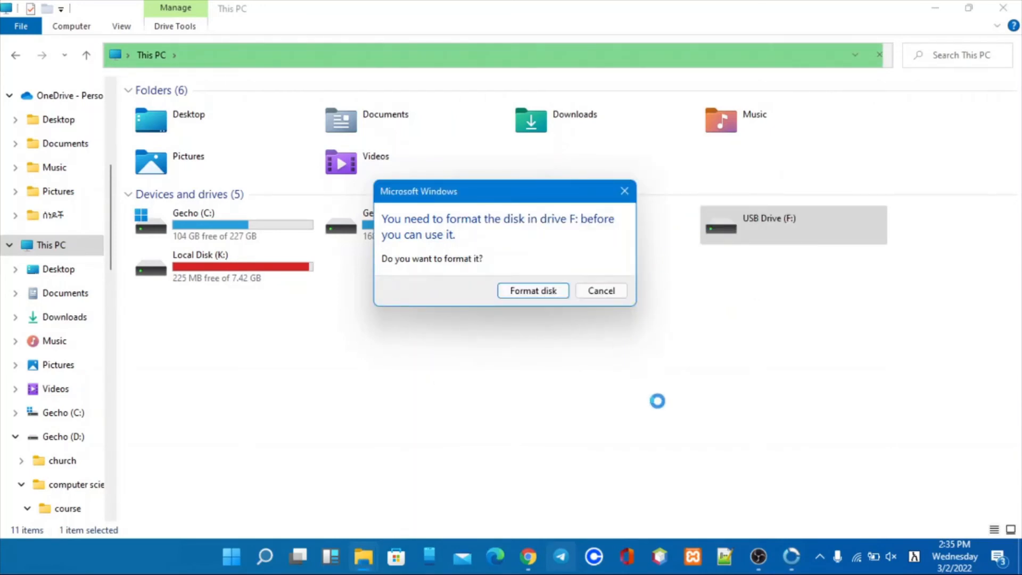
{"action": "left_click", "coordinate": [624, 190]}
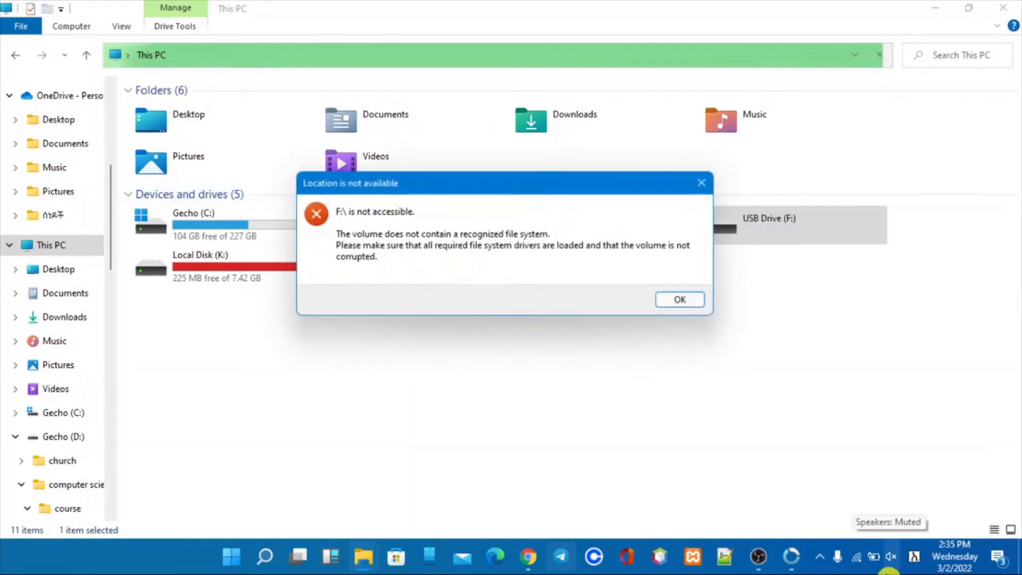
{"action": "left_click", "coordinate": [696, 192]}
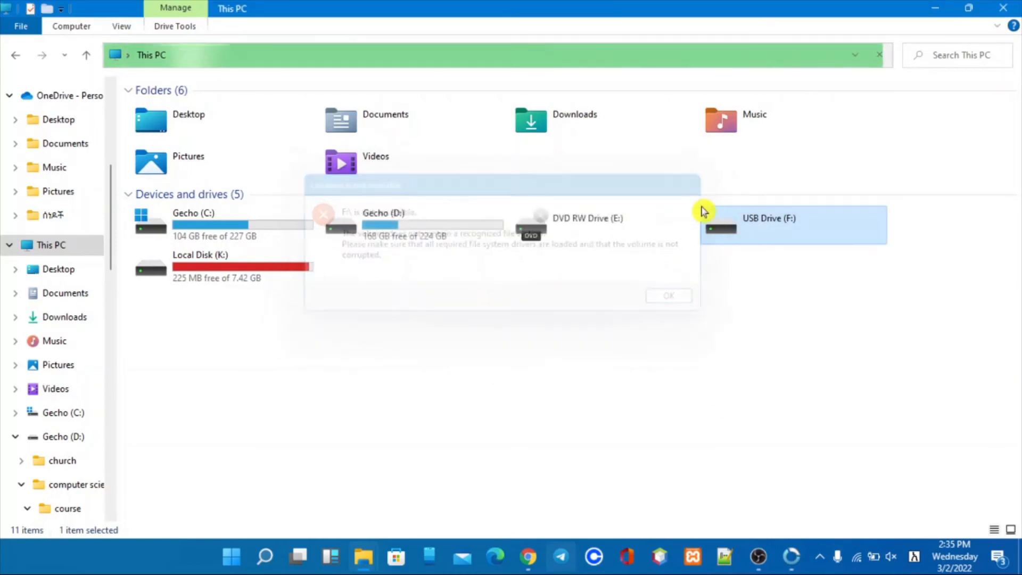
Step: Switch to Partition Find and Mount, unmount Partition1 from disk K:, and close the program
{"action": "left_click", "coordinate": [792, 557]}
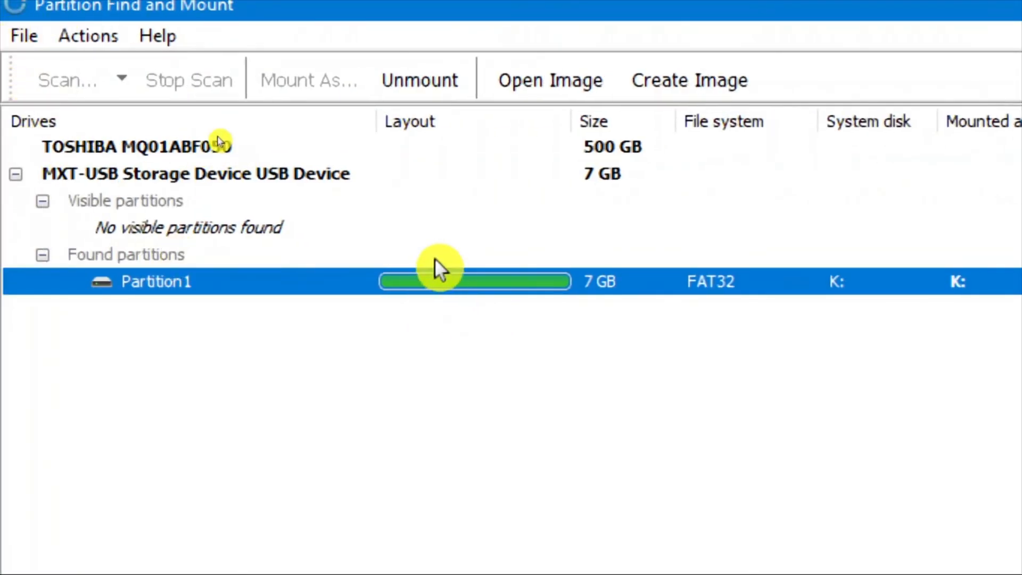
{"action": "right_click", "coordinate": [446, 274]}
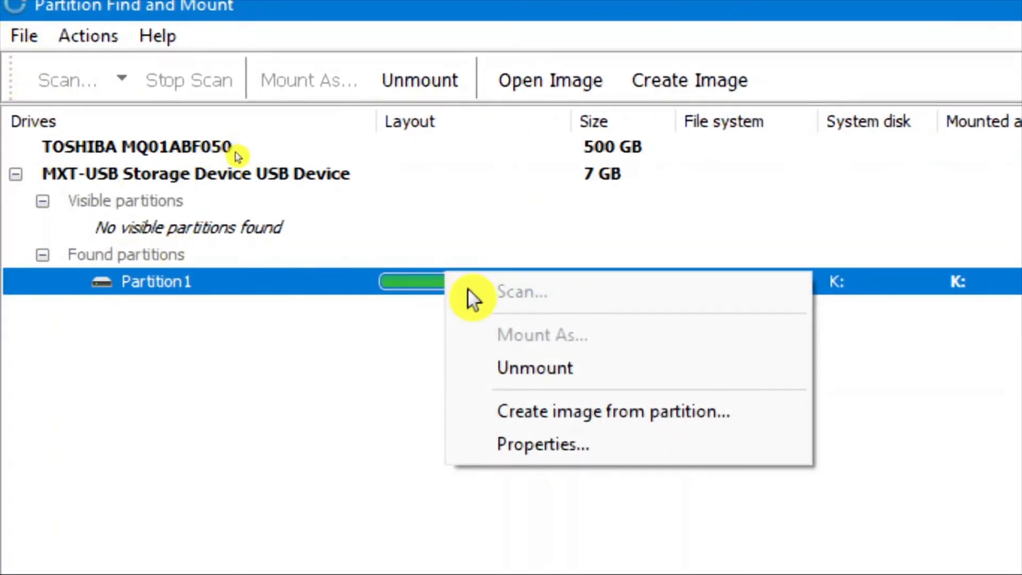
{"action": "left_click", "coordinate": [543, 374]}
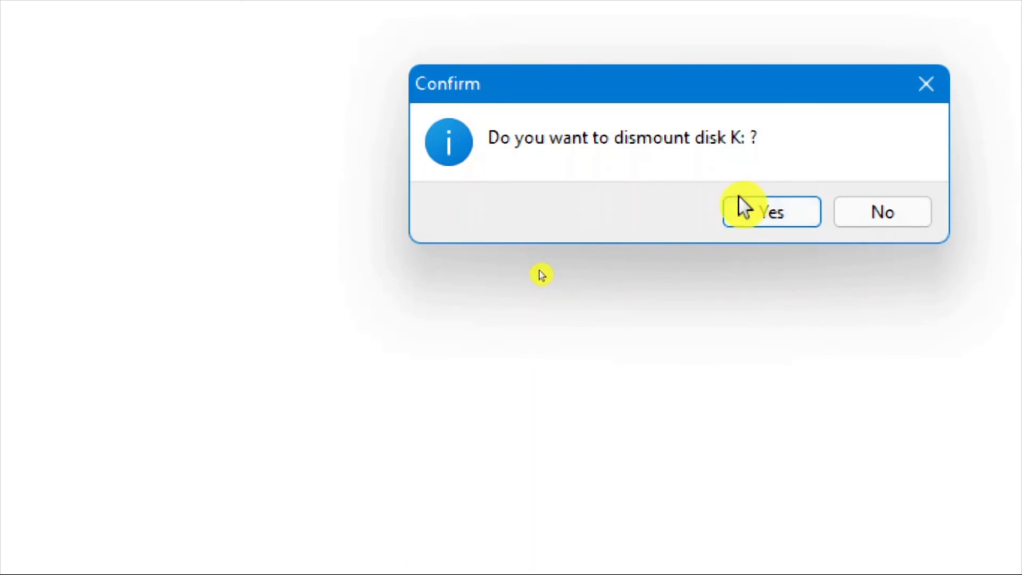
{"action": "left_click", "coordinate": [778, 213]}
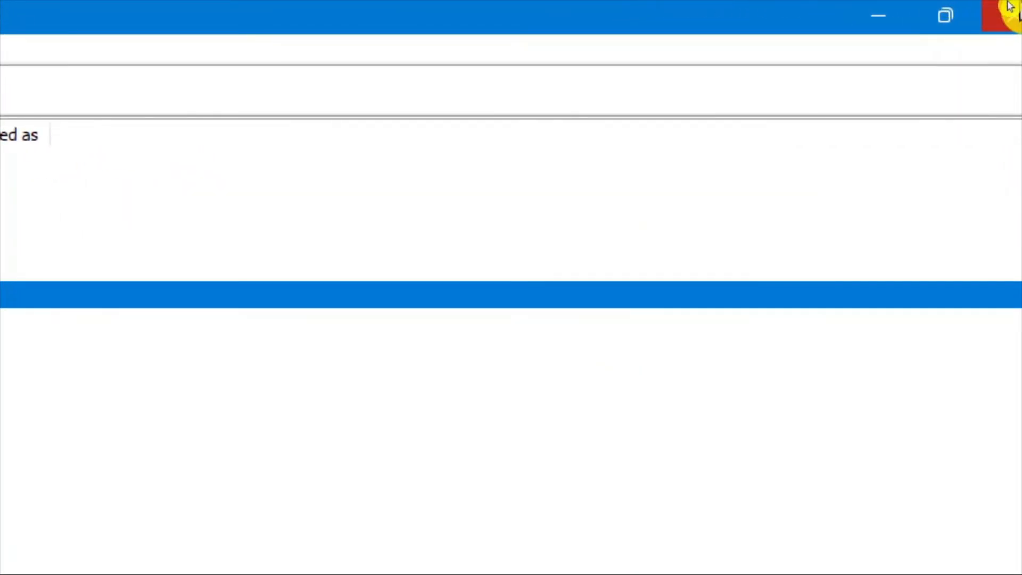
{"action": "left_click", "coordinate": [1000, 16]}
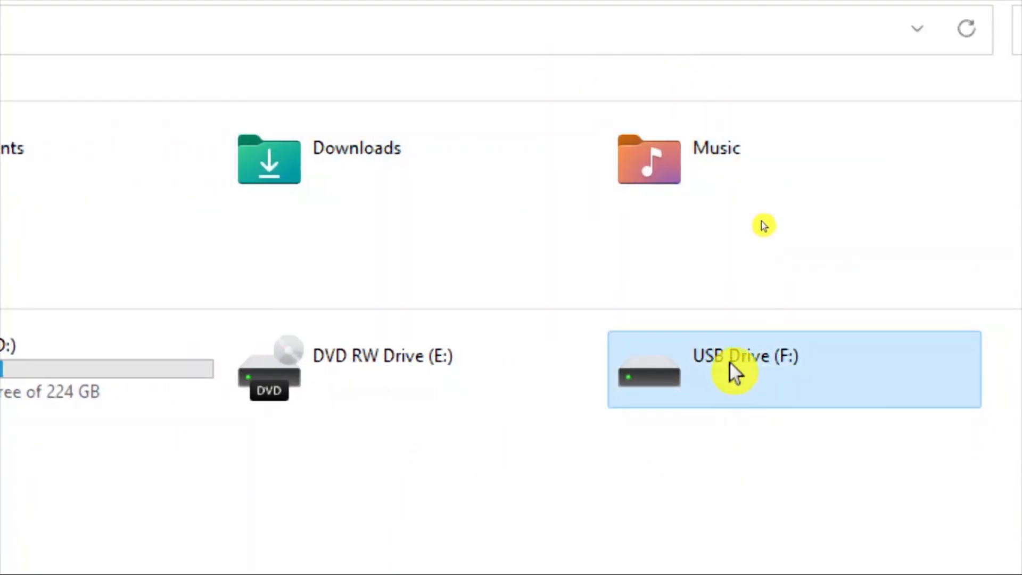
Step: Try to open USB Drive (F:) from This PC and decline formatting it through the prompt
{"action": "double_click", "coordinate": [730, 368]}
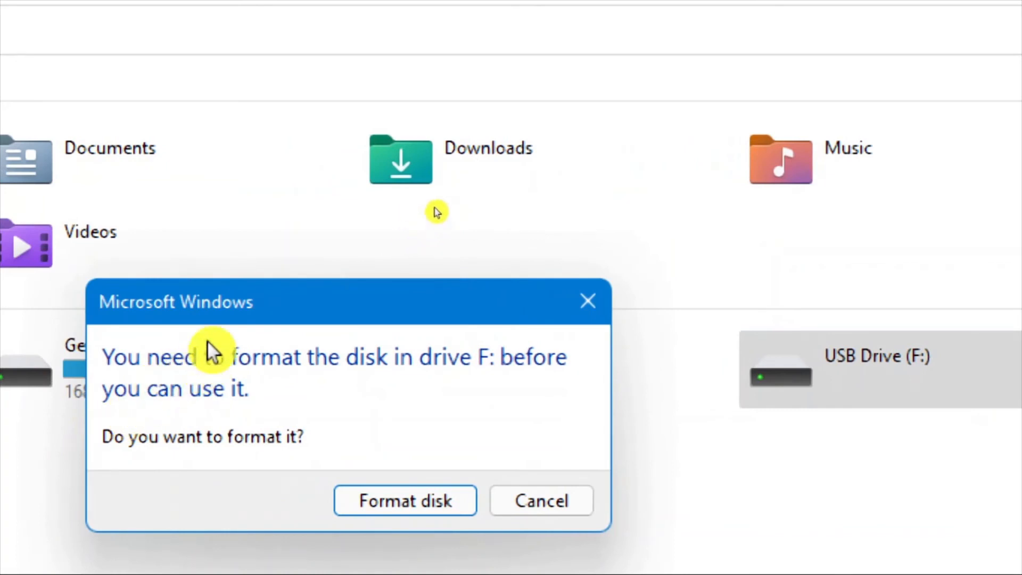
{"action": "left_click", "coordinate": [595, 301]}
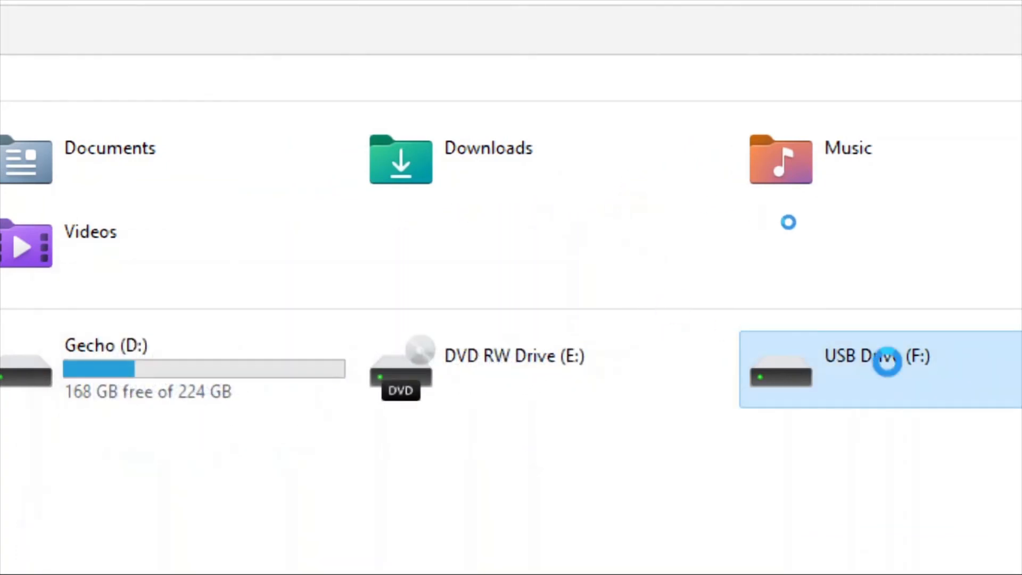
{"action": "left_click", "coordinate": [748, 292]}
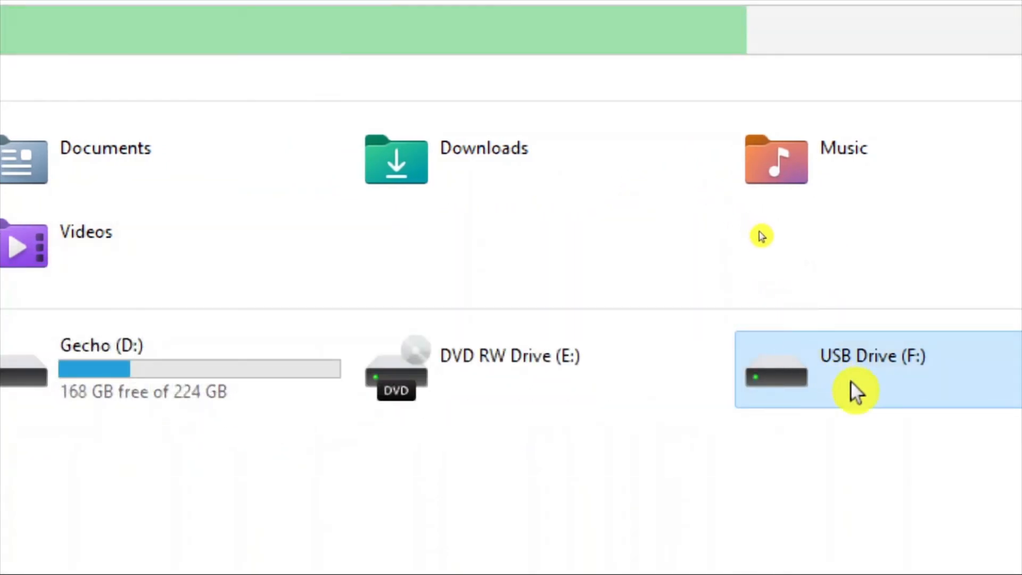
Step: Format USB Drive (F:) as FAT32 with a 4096-byte allocation unit size and Quick Format, and open the formatted drive
{"action": "right_click", "coordinate": [850, 363]}
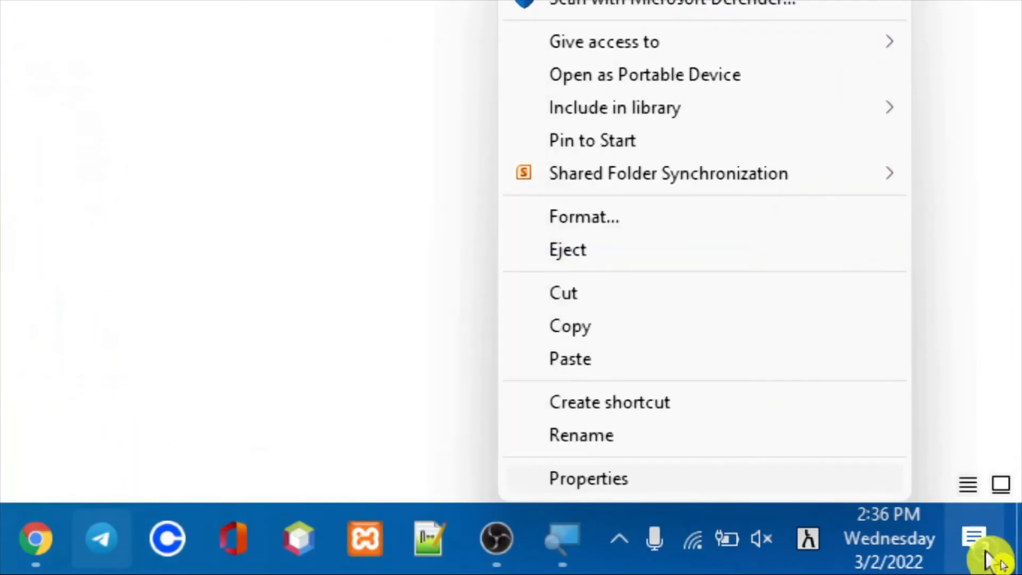
{"action": "left_click", "coordinate": [596, 215]}
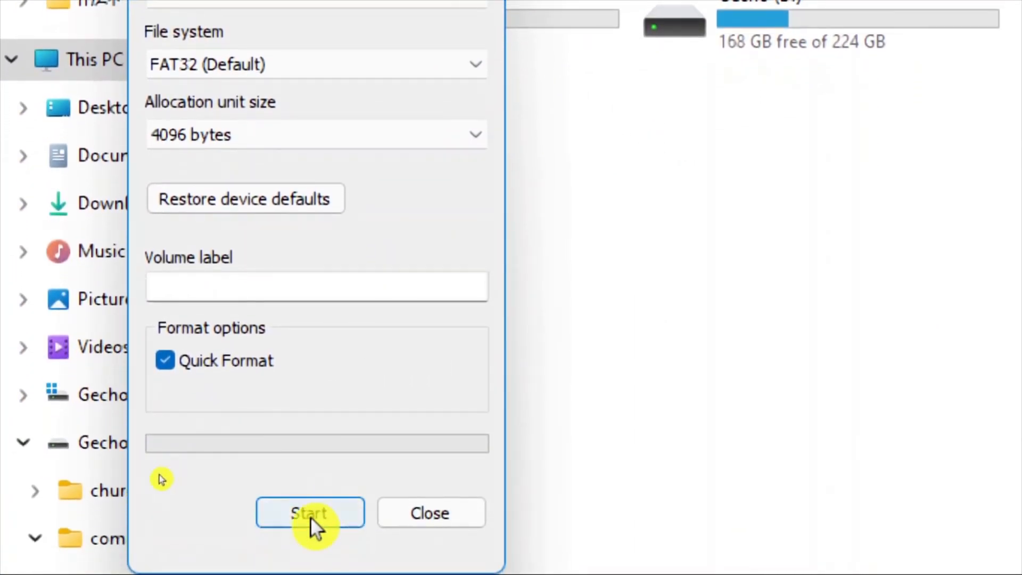
{"action": "left_click", "coordinate": [311, 524]}
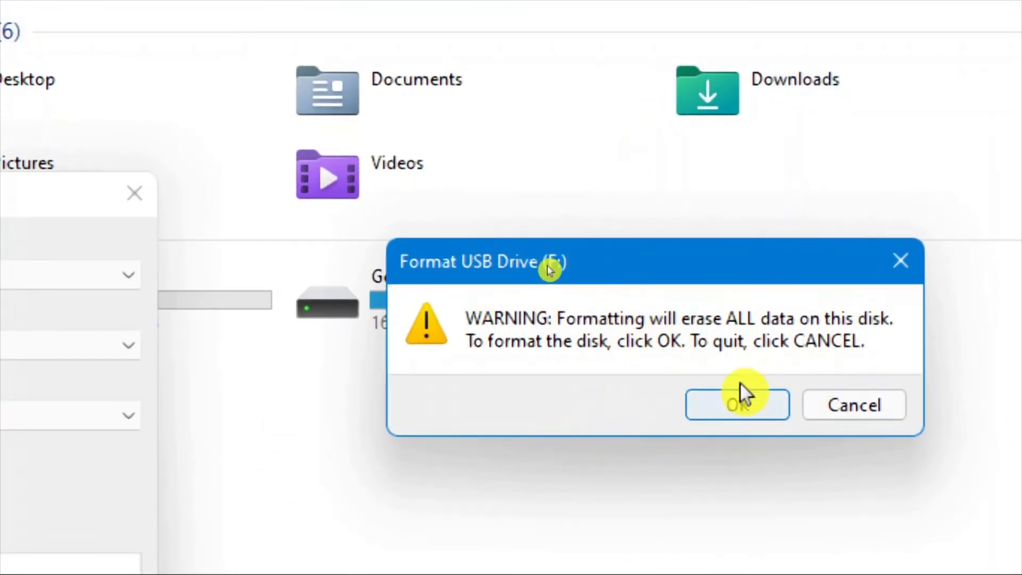
{"action": "left_click", "coordinate": [739, 403]}
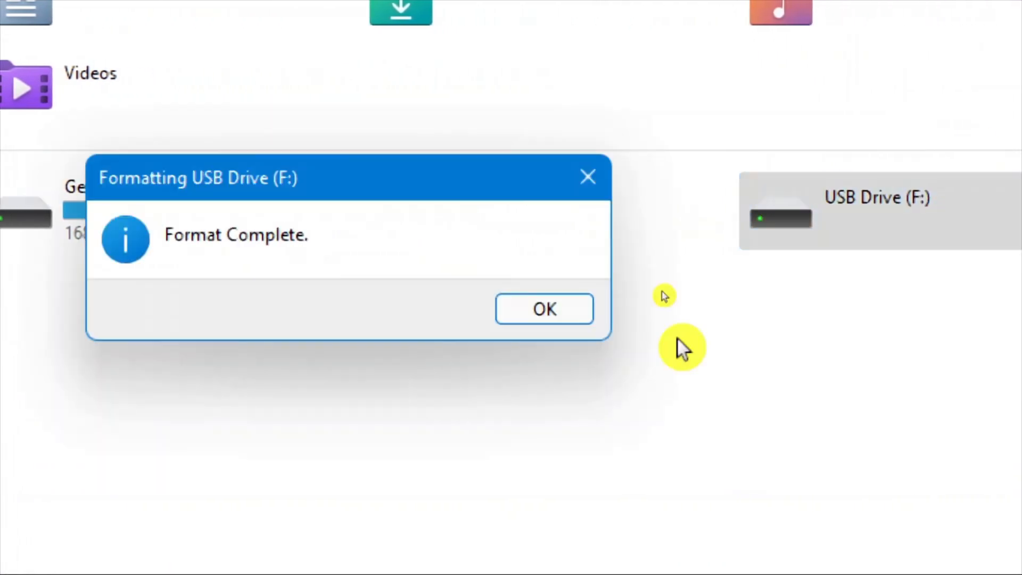
{"action": "left_click", "coordinate": [543, 312]}
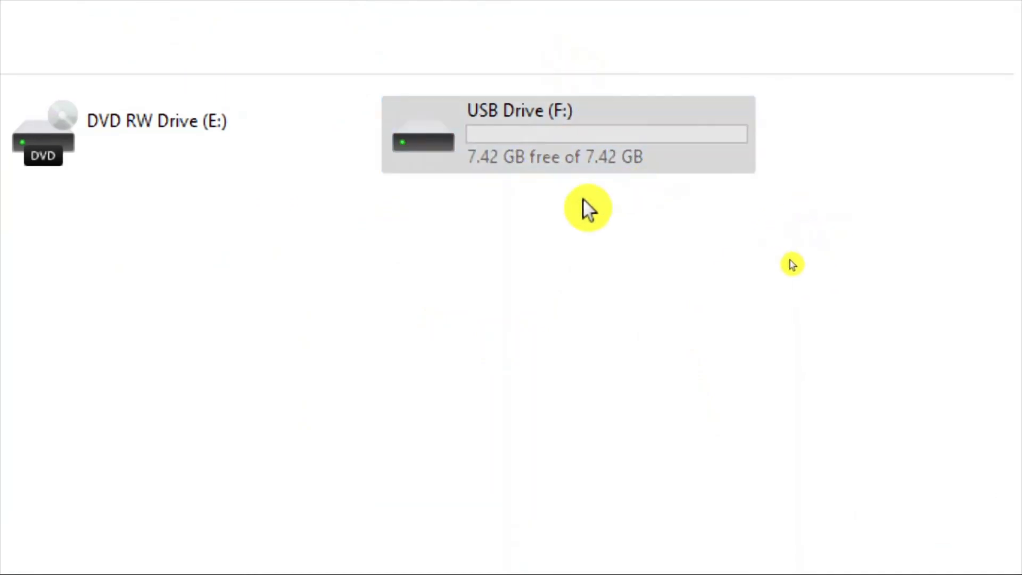
{"action": "left_click", "coordinate": [494, 172]}
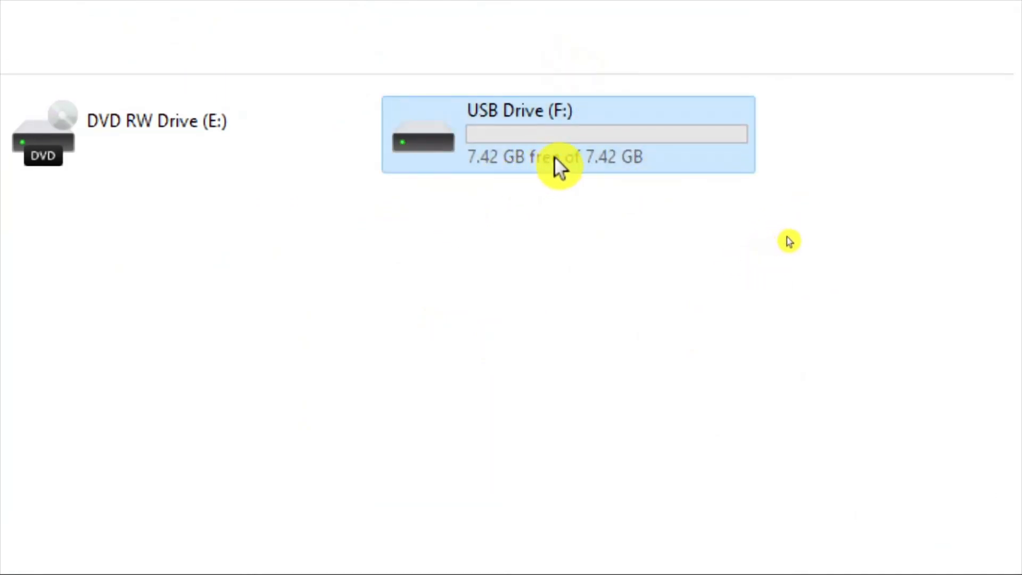
{"action": "double_click", "coordinate": [673, 137]}
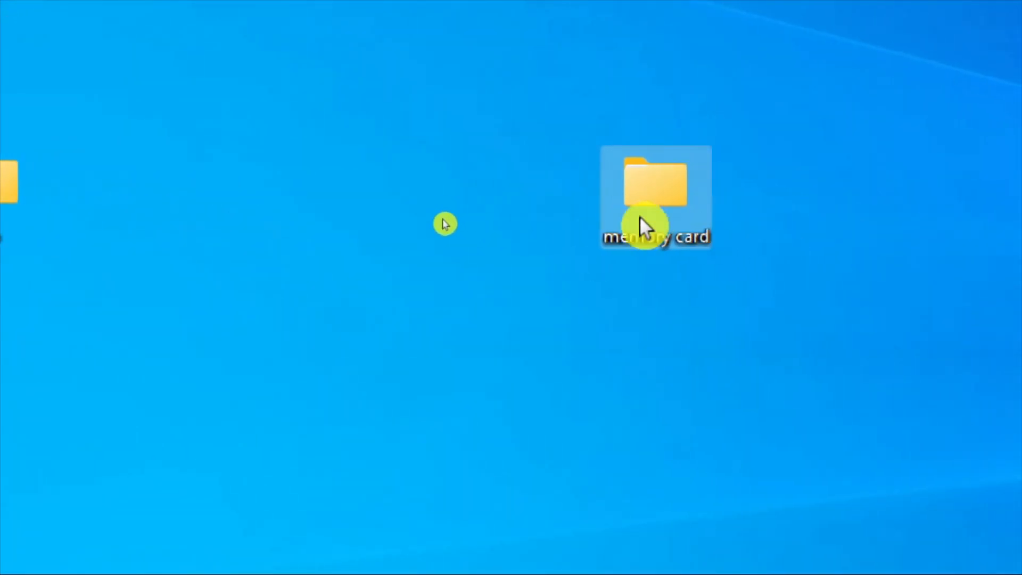
Step: Check the Android folder inside the desktop's memory card folder, and close that window and the Format USB Drive (F:) dialog
{"action": "double_click", "coordinate": [643, 176]}
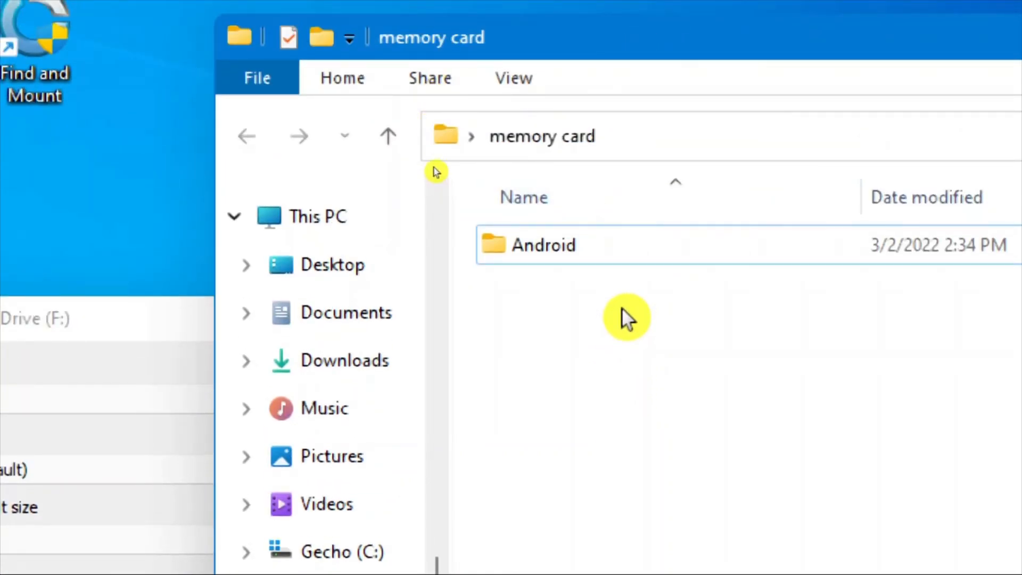
{"action": "left_click", "coordinate": [580, 255]}
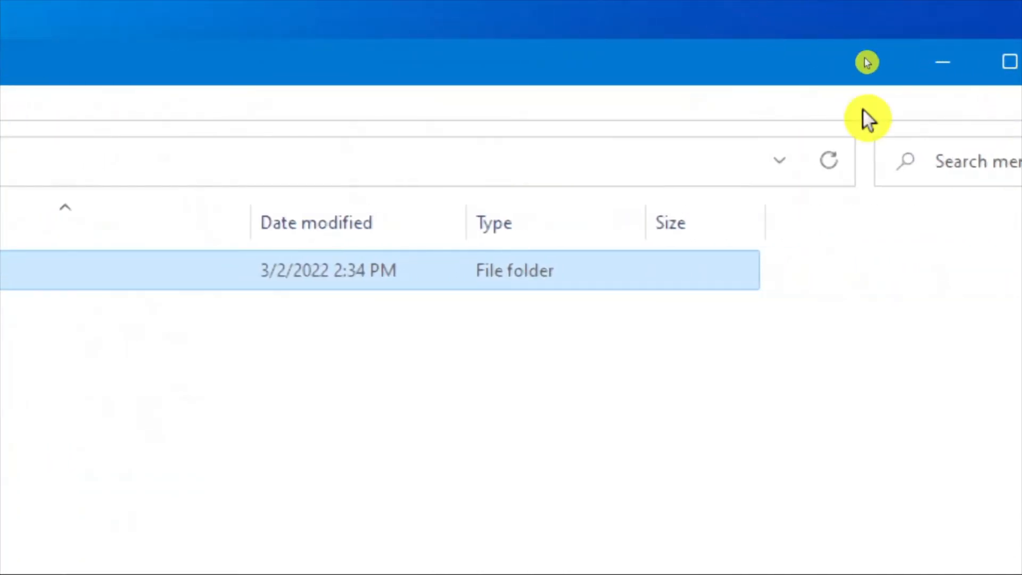
{"action": "left_click", "coordinate": [1007, 63]}
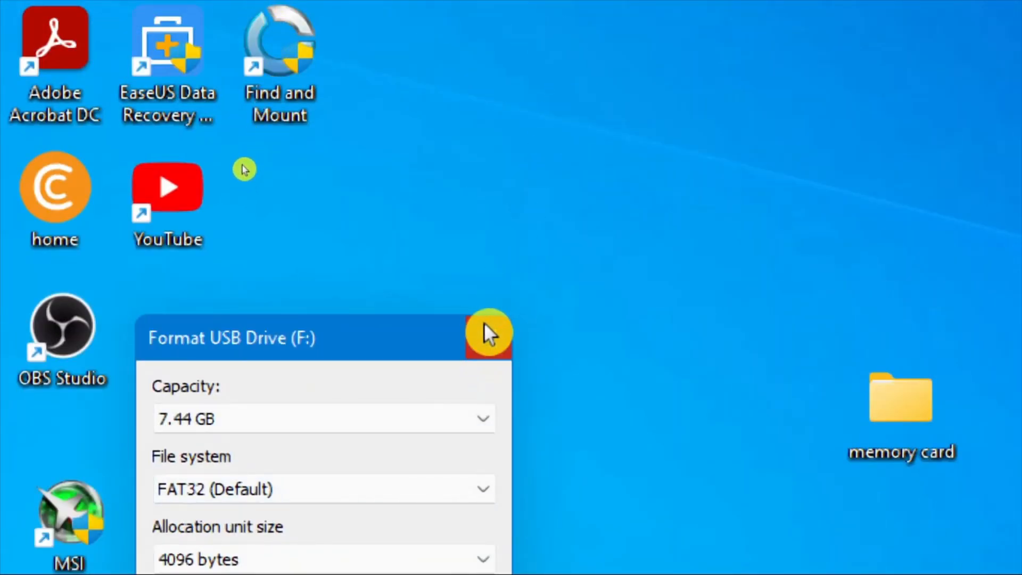
{"action": "left_click", "coordinate": [486, 333]}
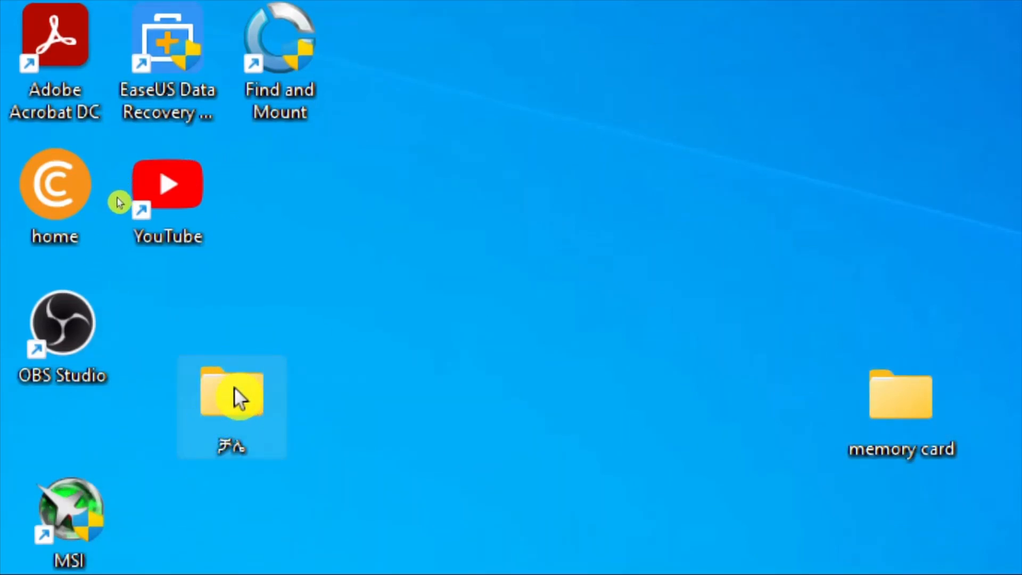
Step: Open the desktop folder with the Amharic name that holds the full set of recovered folders
{"action": "left_click", "coordinate": [231, 383]}
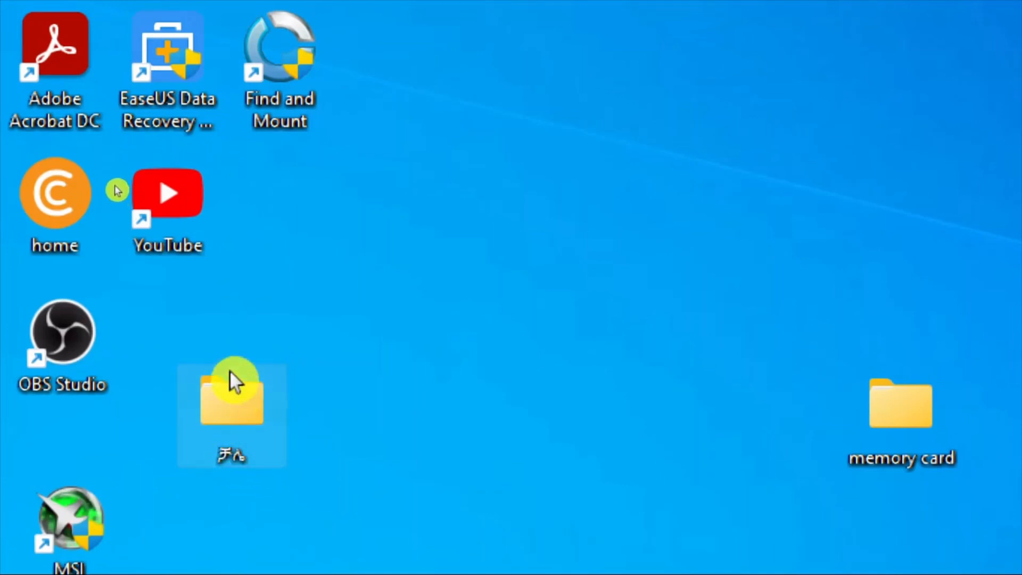
{"action": "mouse_move", "coordinate": [227, 409]}
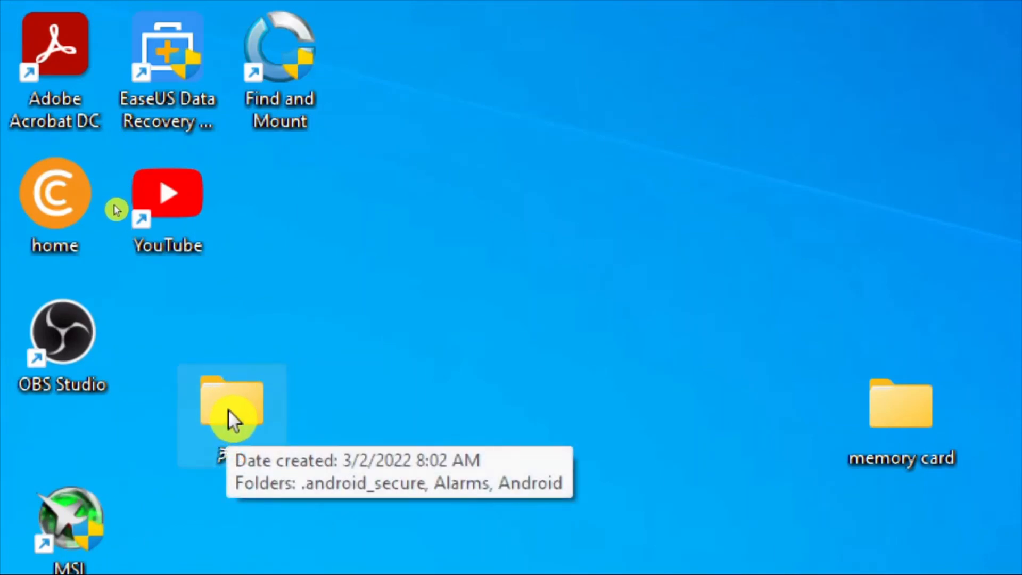
{"action": "double_click", "coordinate": [229, 432]}
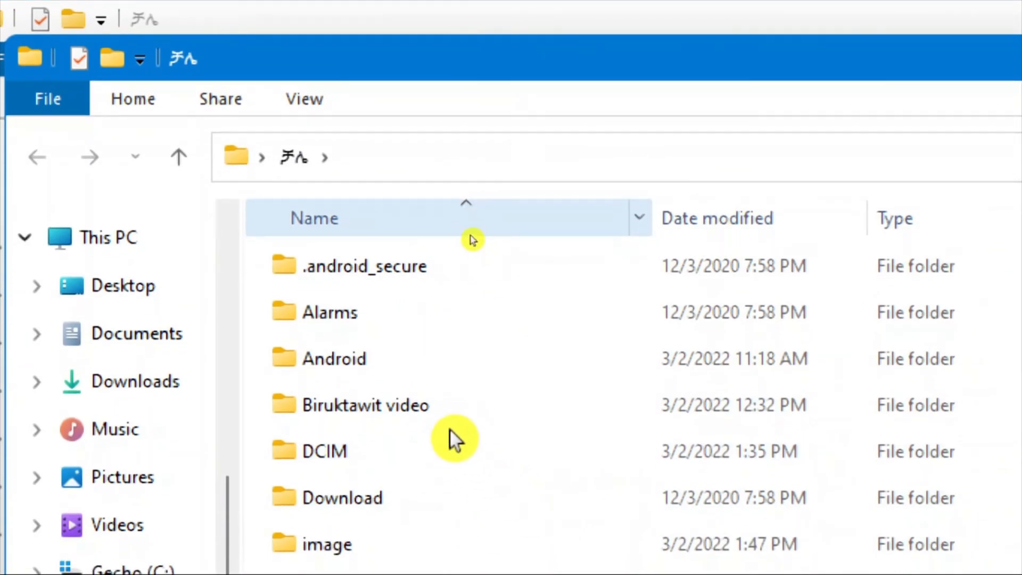
{"action": "left_click", "coordinate": [449, 408]}
{"action": "key", "text": "ctrl+a"}
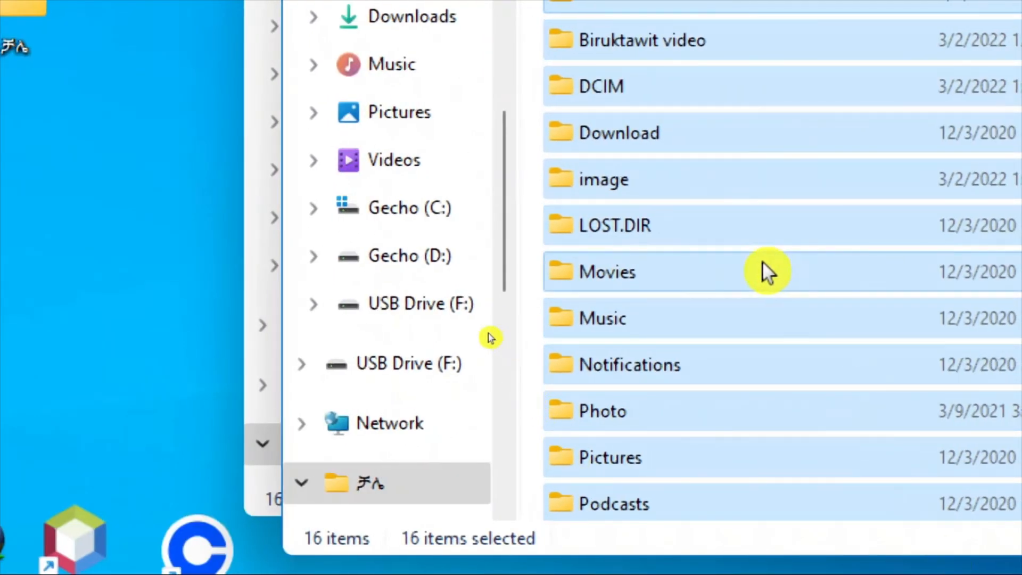
{"action": "right_click", "coordinate": [718, 229]}
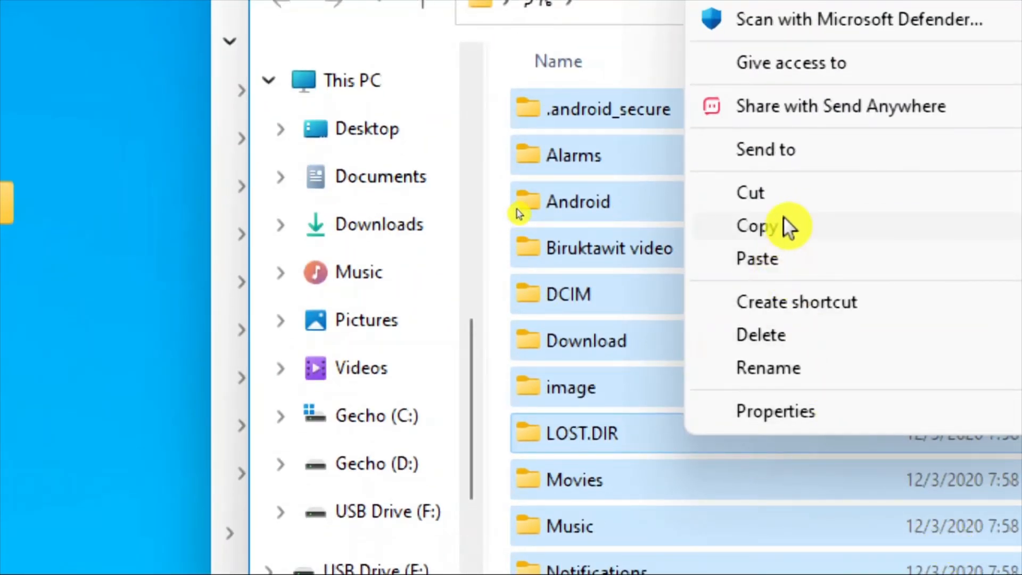
{"action": "left_click", "coordinate": [786, 226]}
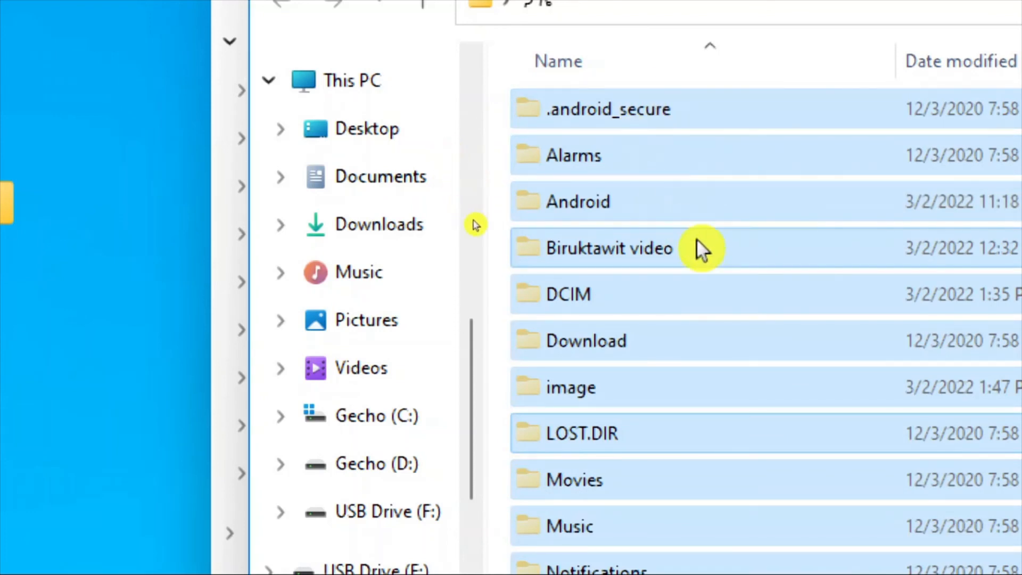
{"action": "left_click", "coordinate": [620, 110]}
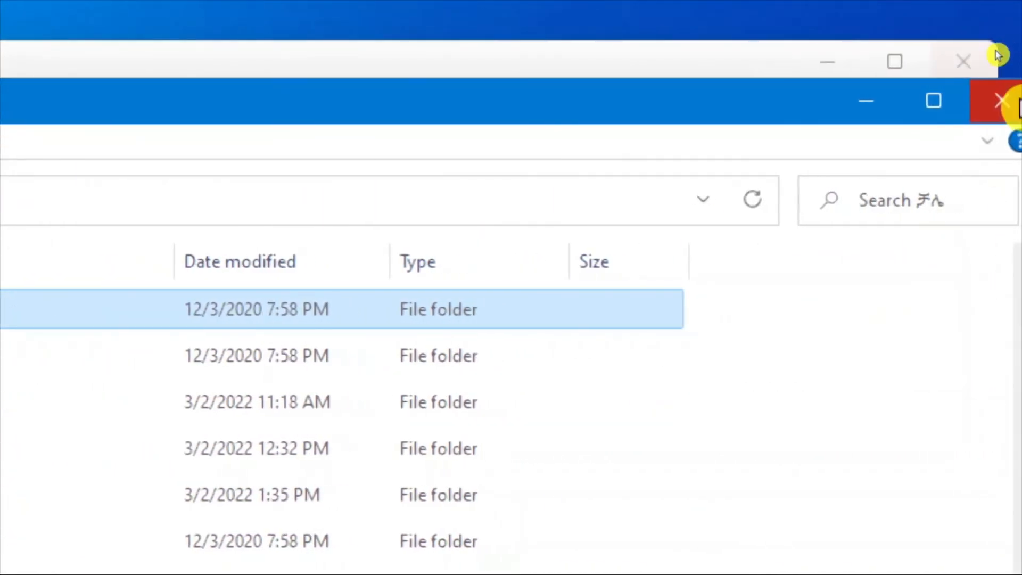
{"action": "left_click", "coordinate": [987, 109]}
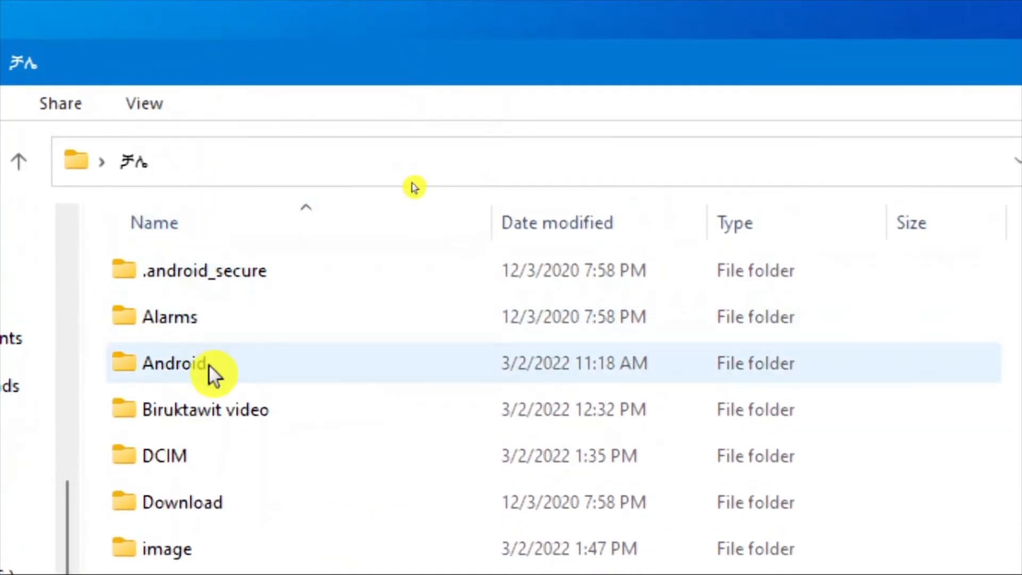
Step: Copy all items from the Amharic-named desktop folder and paste them into the root of USB Drive (F:)
{"action": "left_click", "coordinate": [213, 373]}
{"action": "key", "text": "ctrl+a"}
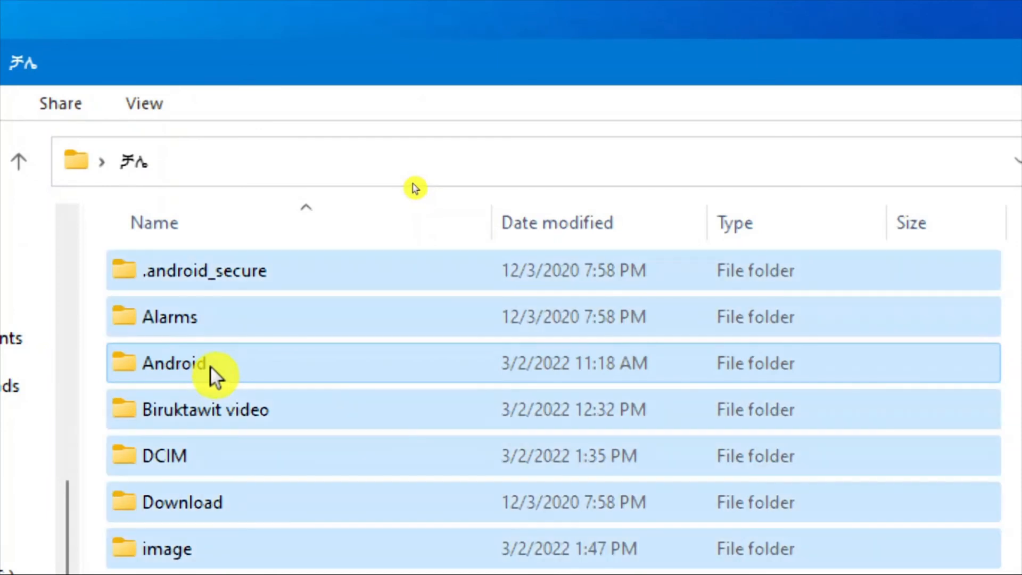
{"action": "right_click", "coordinate": [209, 314]}
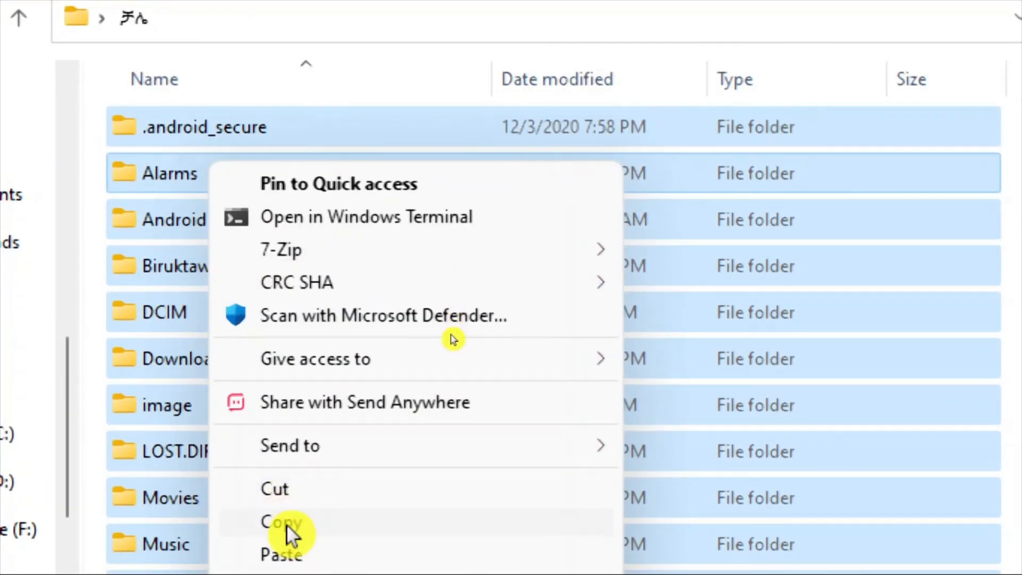
{"action": "left_click", "coordinate": [283, 517]}
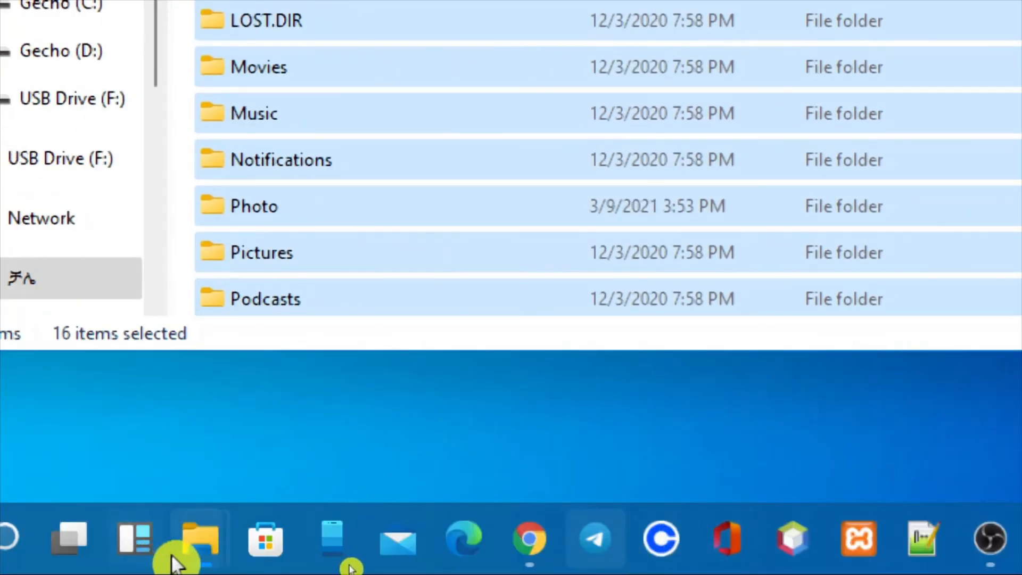
{"action": "mouse_move", "coordinate": [196, 554]}
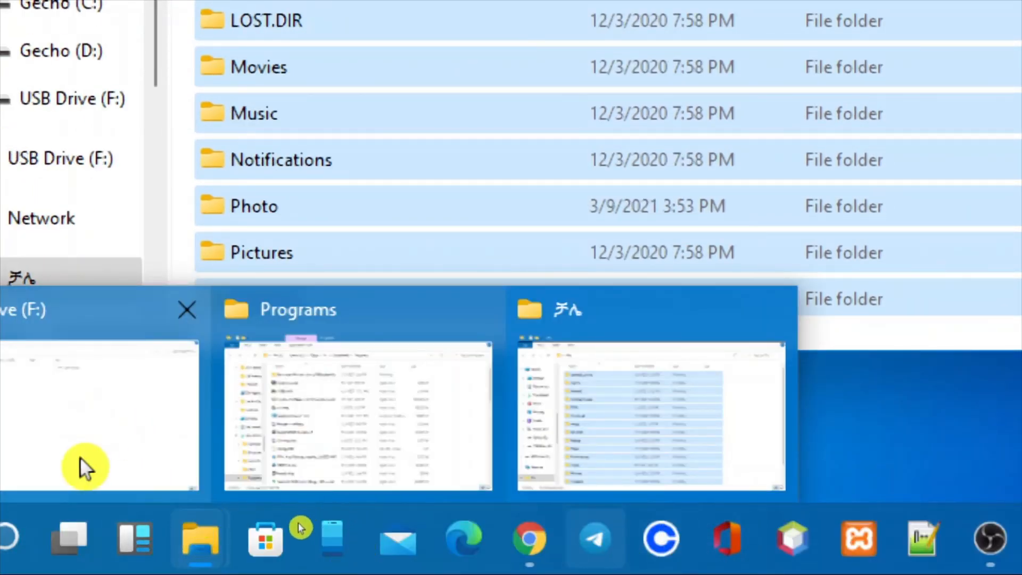
{"action": "left_click", "coordinate": [5, 396]}
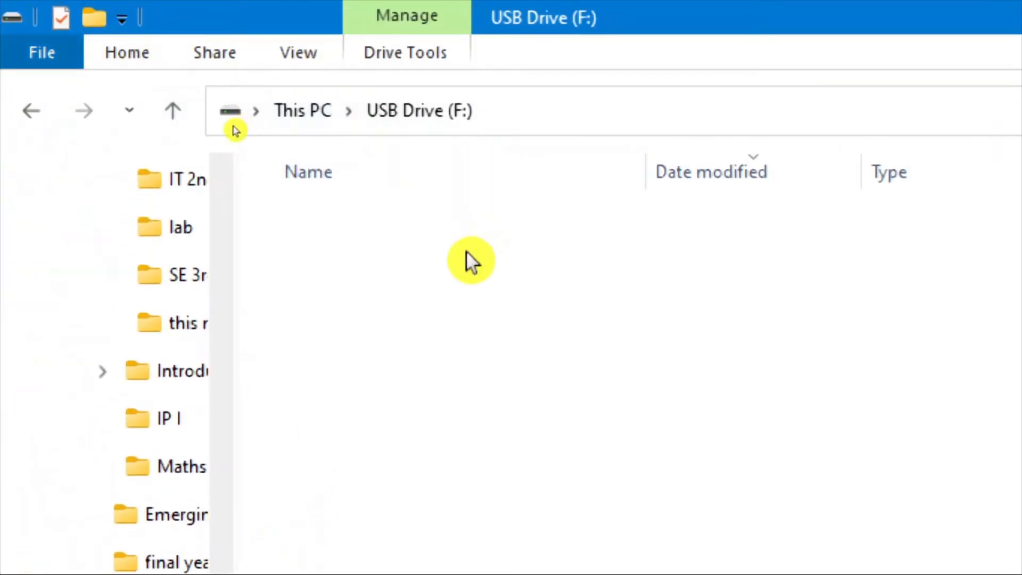
{"action": "right_click", "coordinate": [459, 282]}
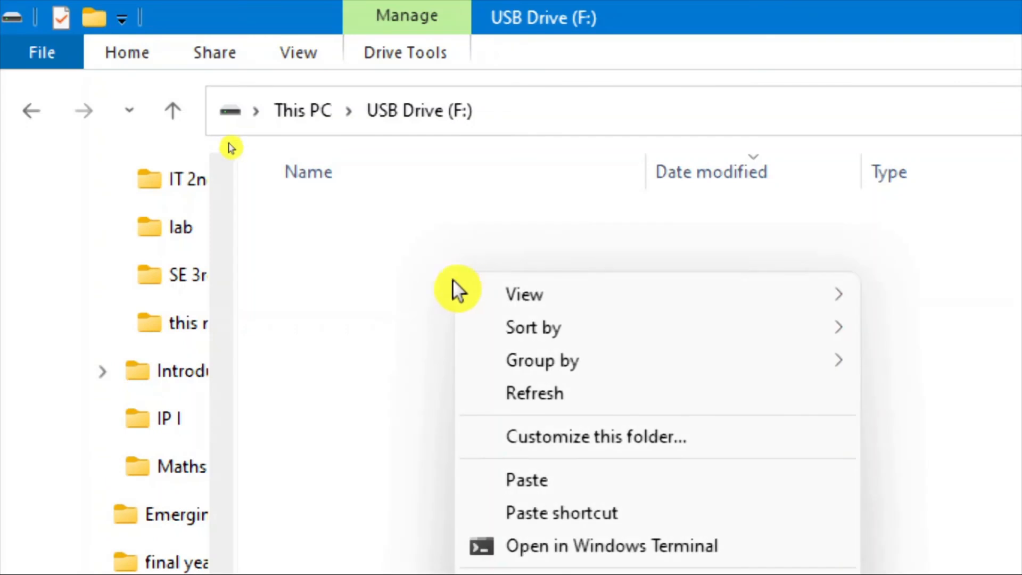
{"action": "left_click", "coordinate": [532, 457]}
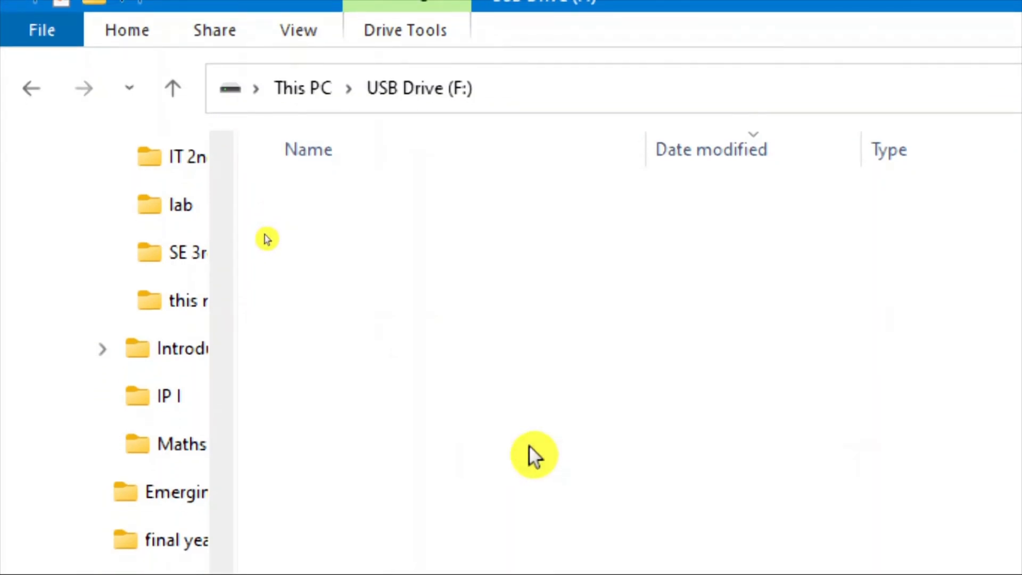